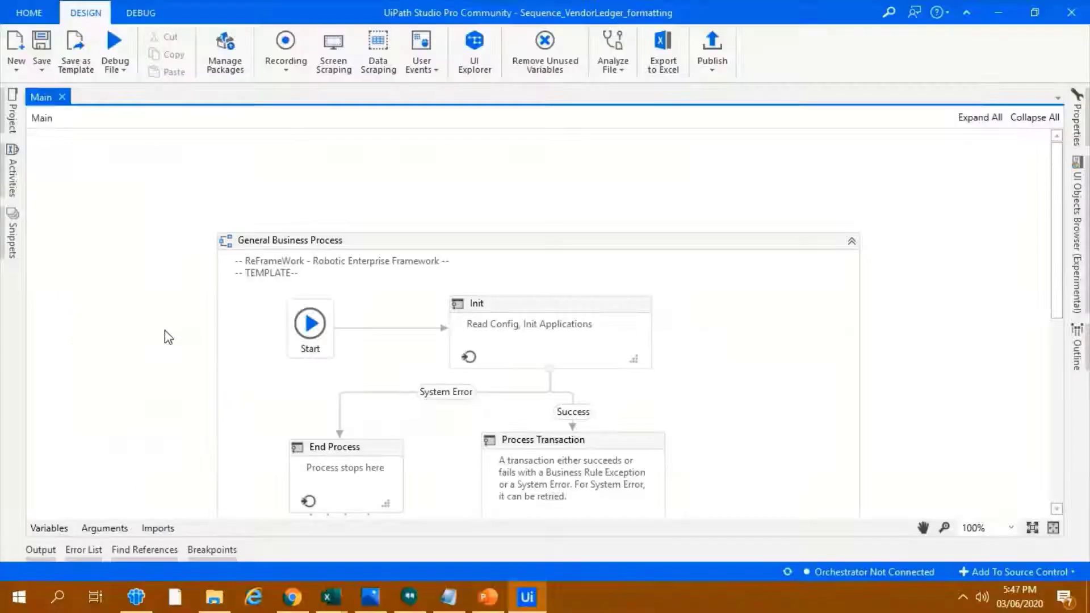
Step: Switch to IBM Notes, open the 1.pdf attachment of the Payment_Check_Invoices email and look through the invoice
left_click(136, 597)
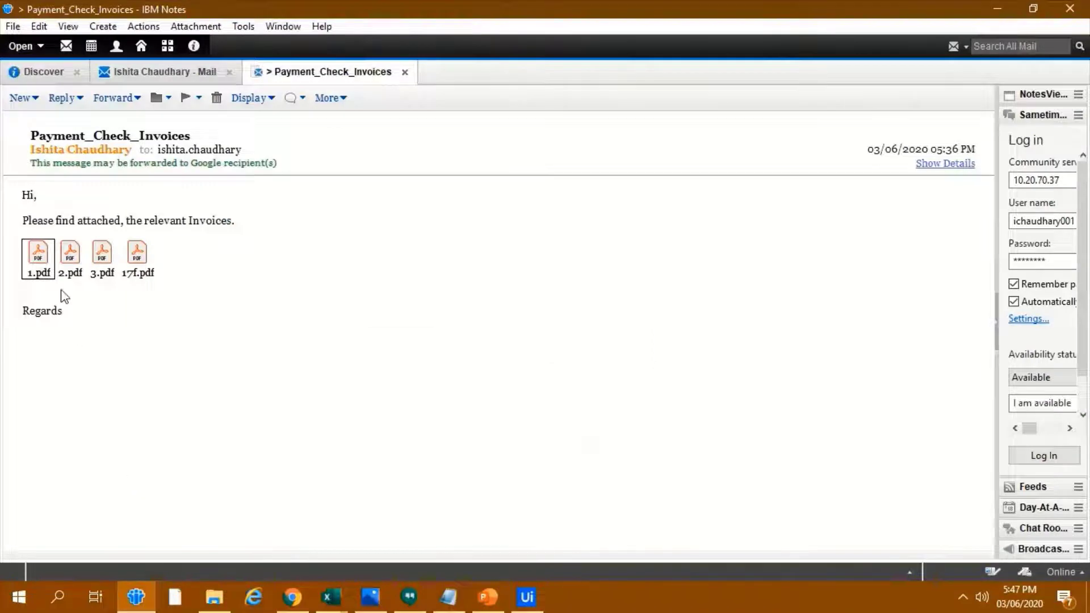
double_click(47, 262)
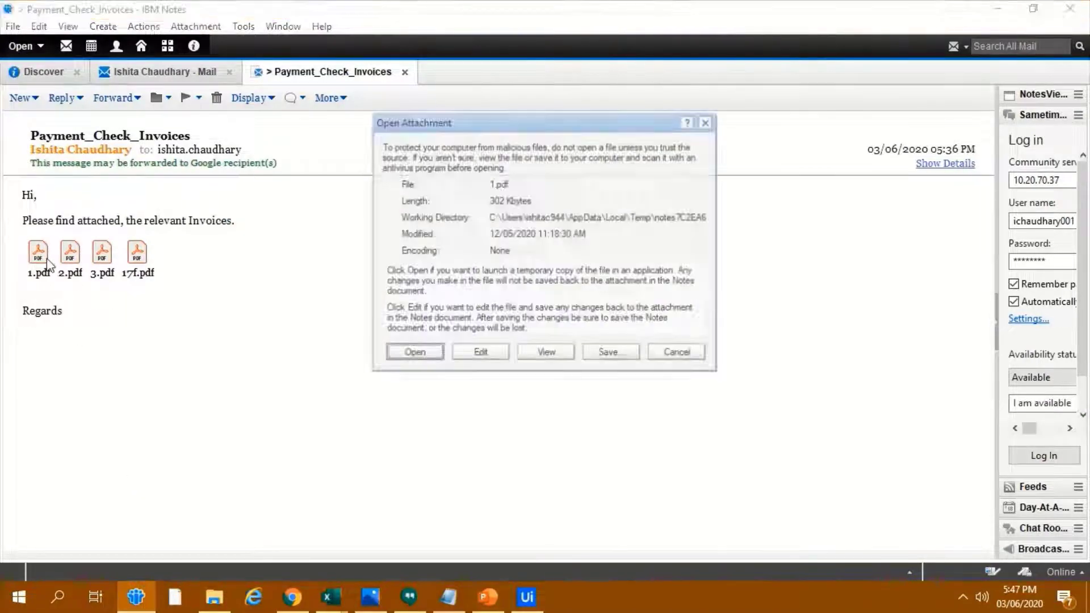
left_click(399, 353)
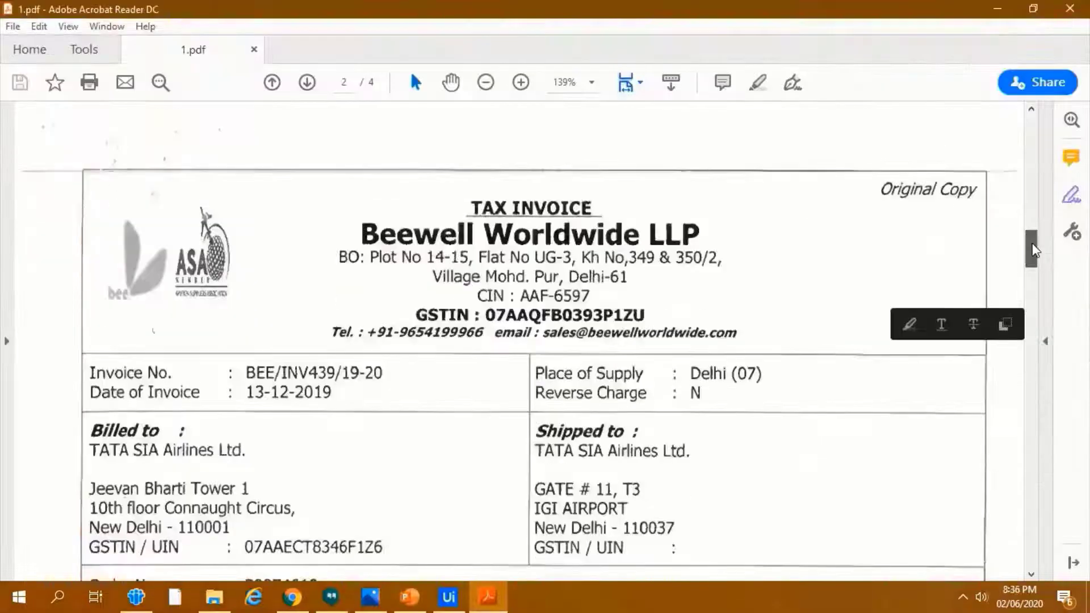
left_click_drag(1031, 251, 1030, 316)
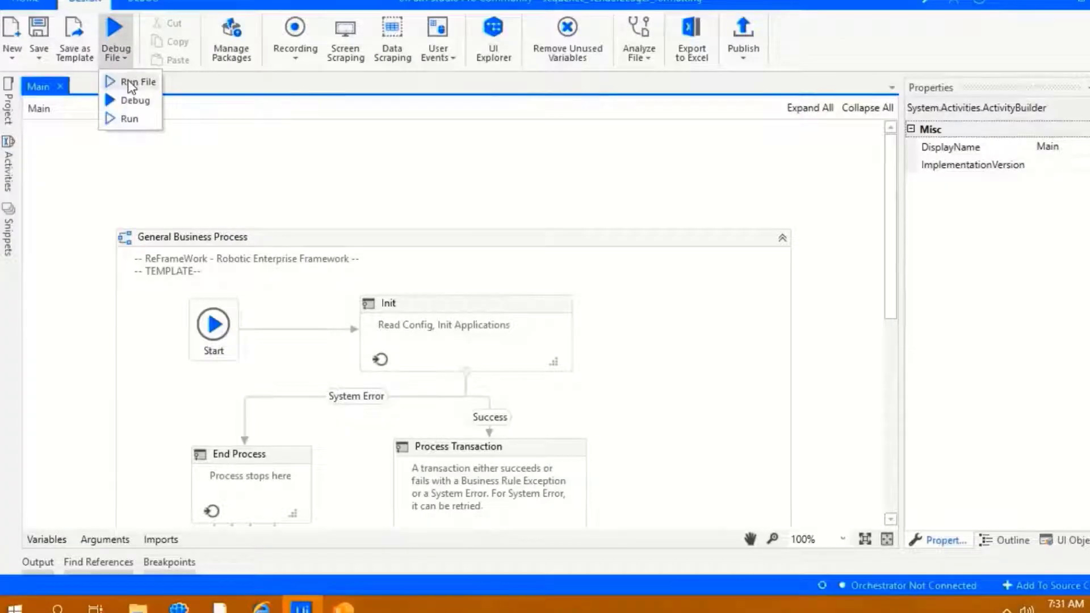
Step: Run the Main workflow file in UiPath Studio
left_click(131, 82)
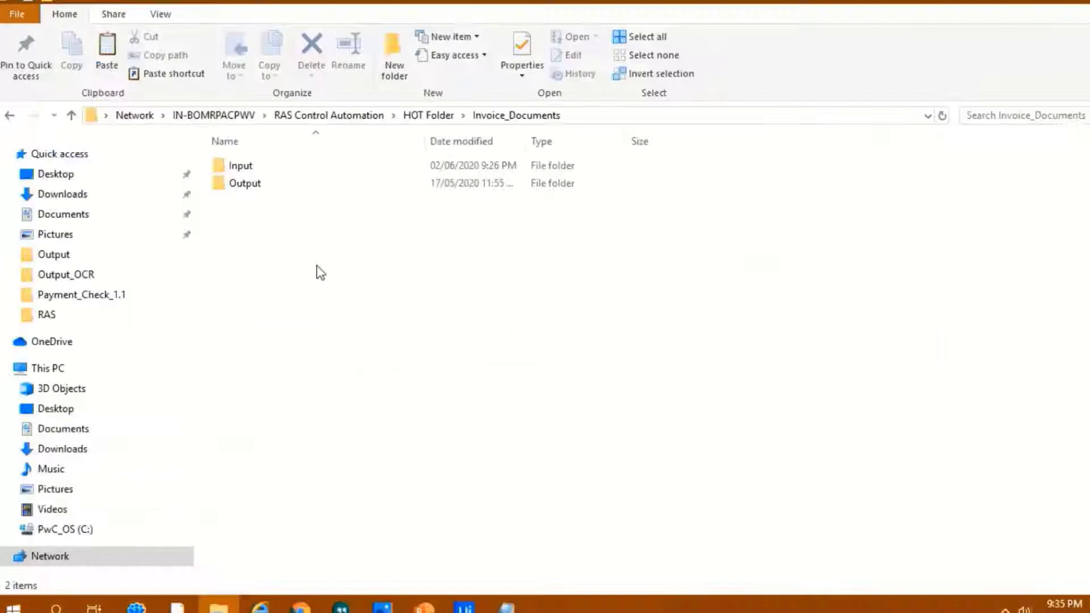
Step: Open 1.pdf from the Input folder of Invoice_Documents and read through the tax invoice
left_click(252, 165)
double_click(252, 165)
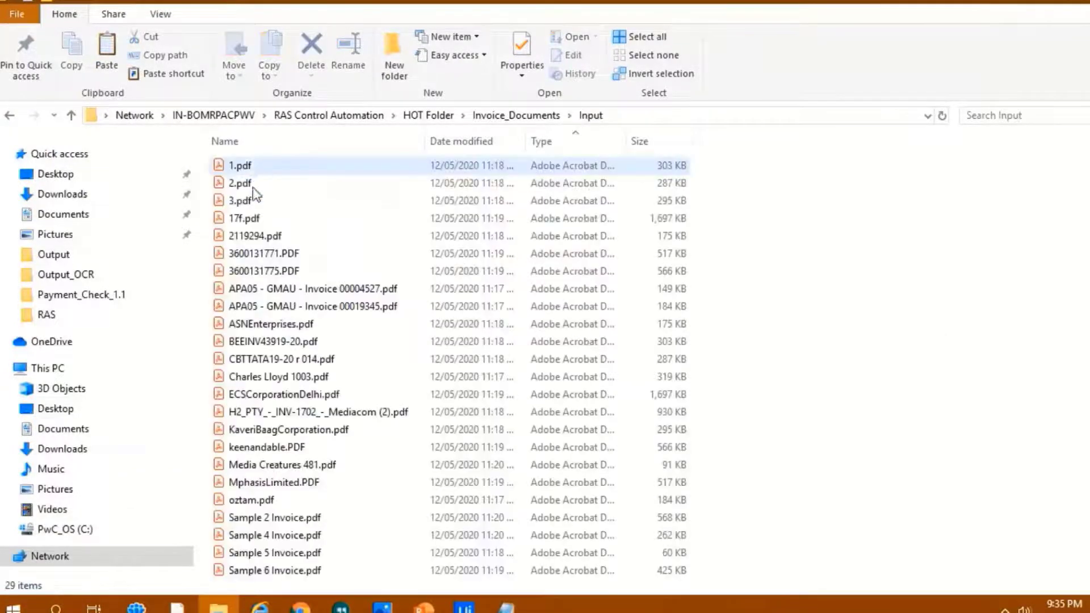
left_click(264, 171)
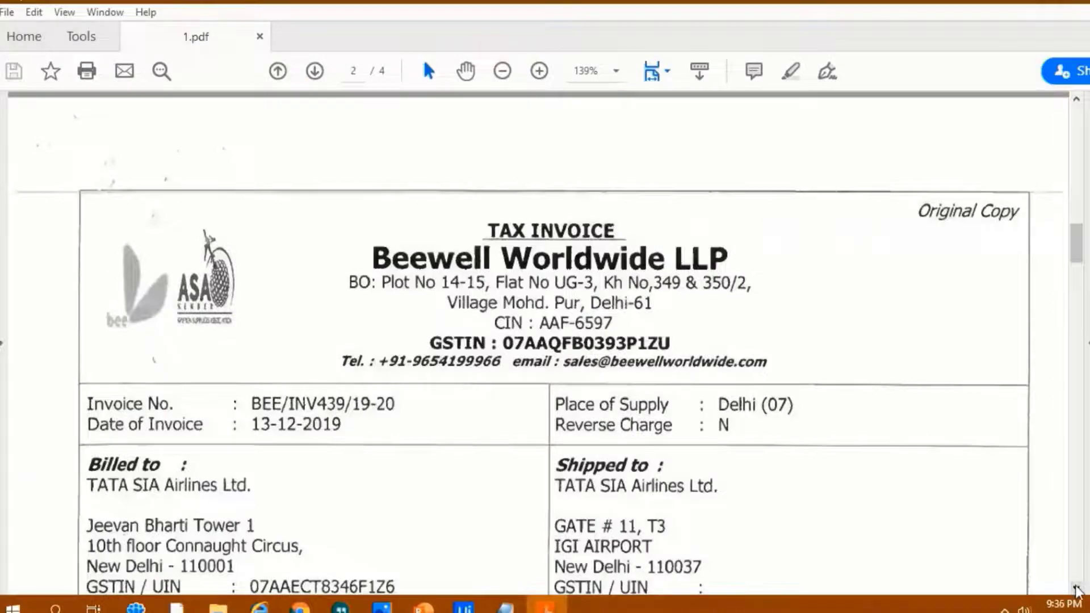
left_click(1076, 588)
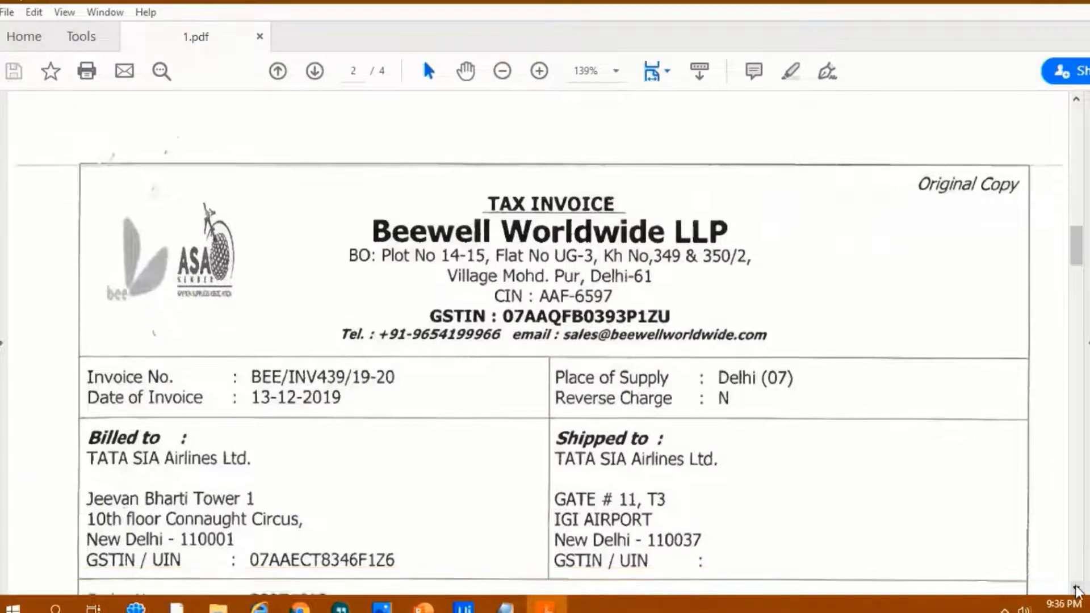
scroll(1076, 590, "down", 5)
Step: Launch Project Setup Station and open the Invoice_FC_Project hosted on localhost
key("super+s")
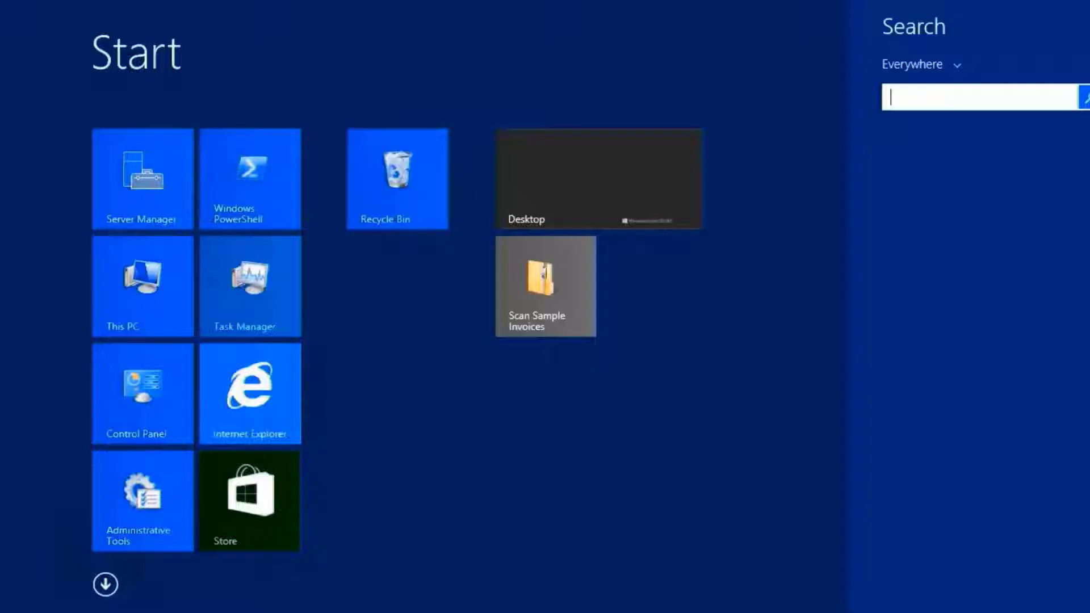
type("PROJect Setup Station")
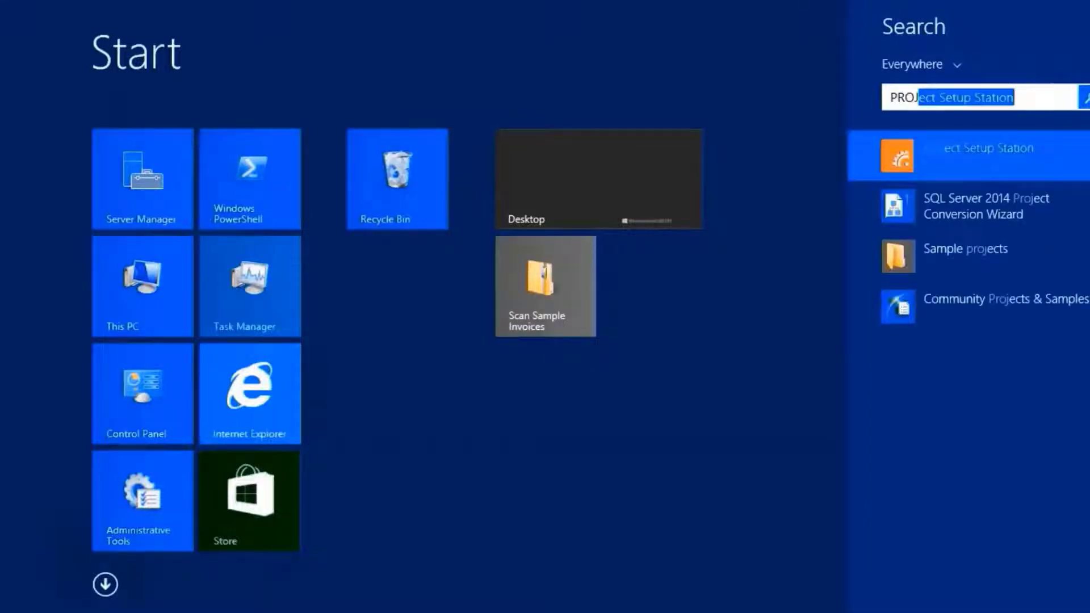
key("Return")
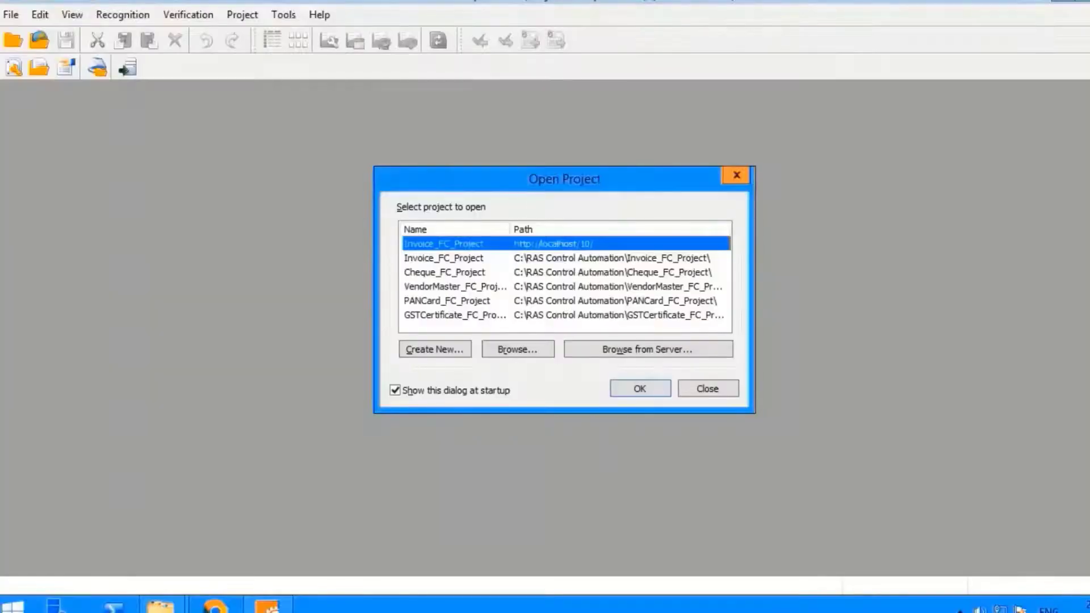
key("Return")
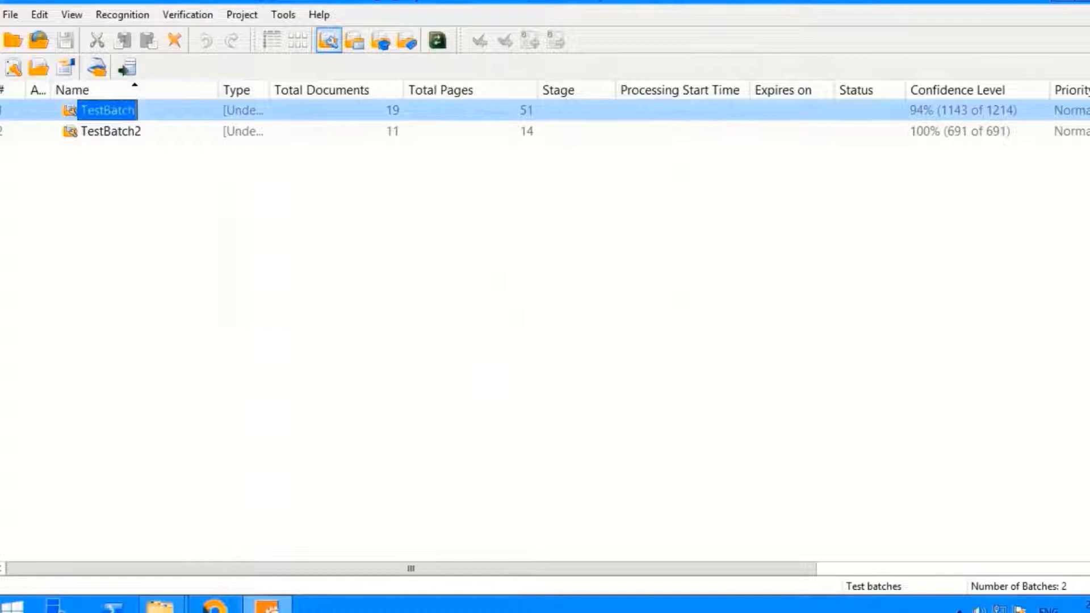
Step: Look over the documents in TestBatch2 and return to the list of test batches
double_click(111, 131)
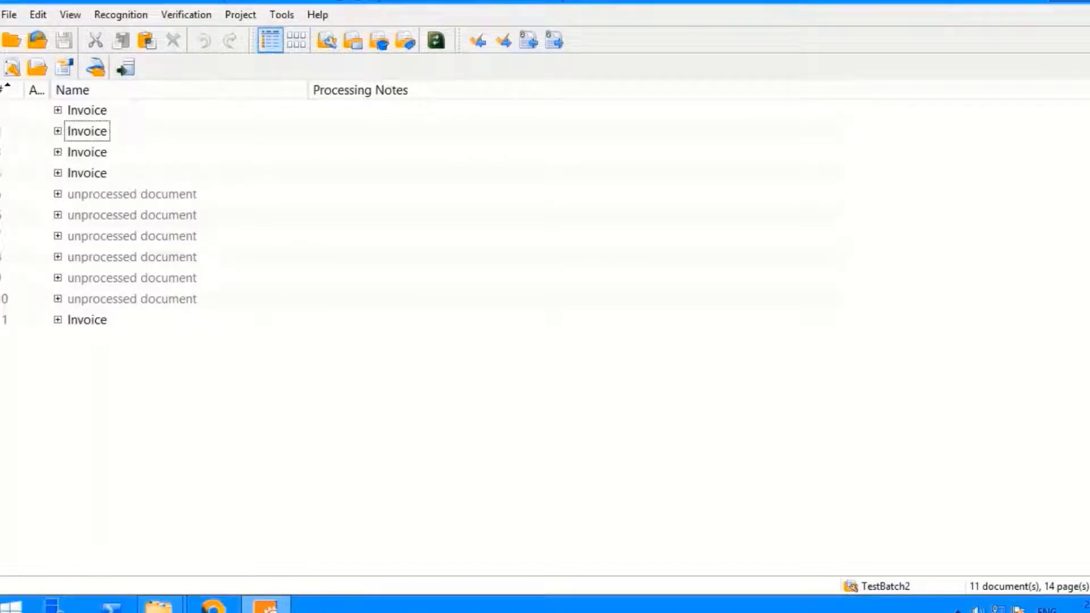
left_click(70, 14)
left_click(102, 35)
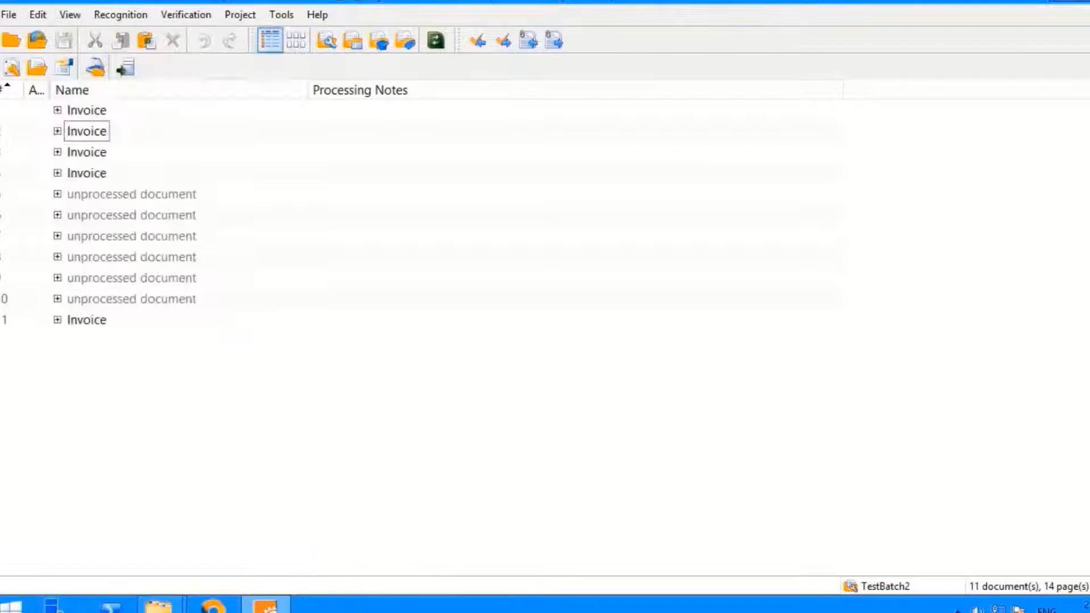
Step: Open the first invoice in TestBatch and set the page image zoom to 100%
double_click(103, 109)
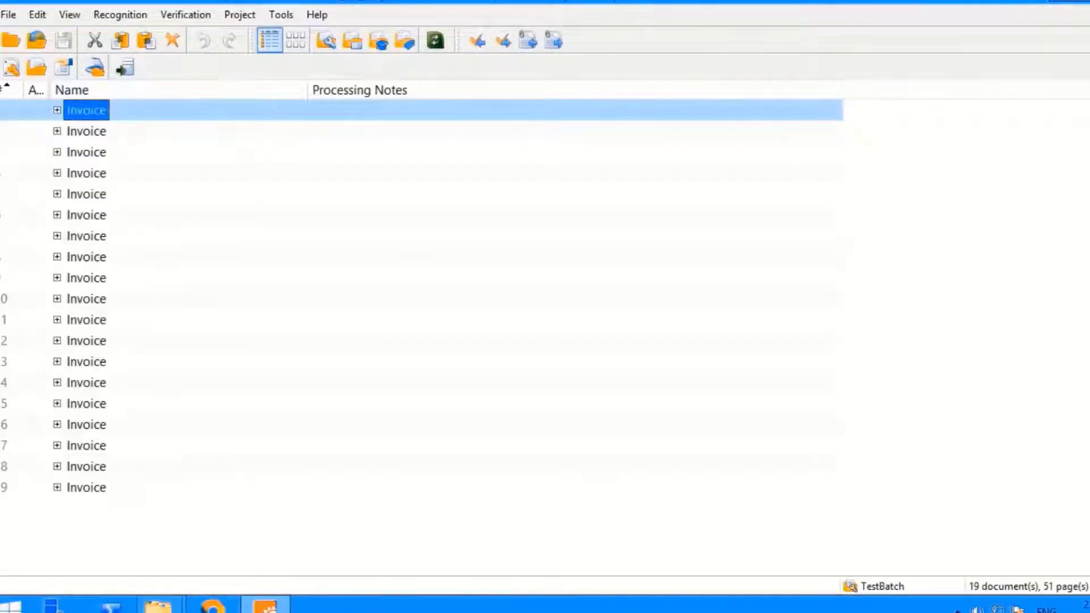
key("Return")
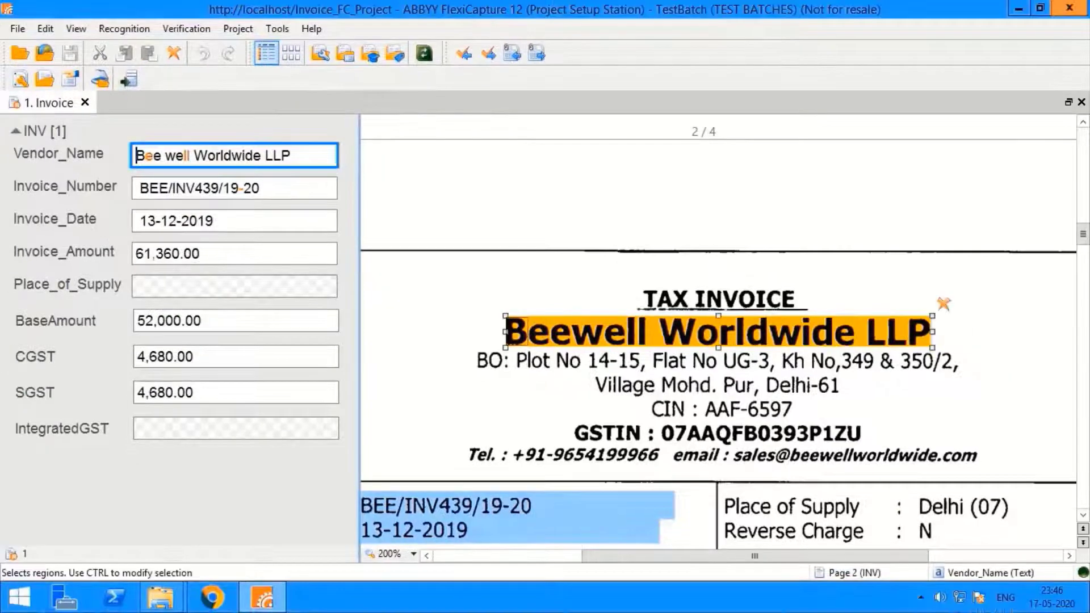
left_click(413, 554)
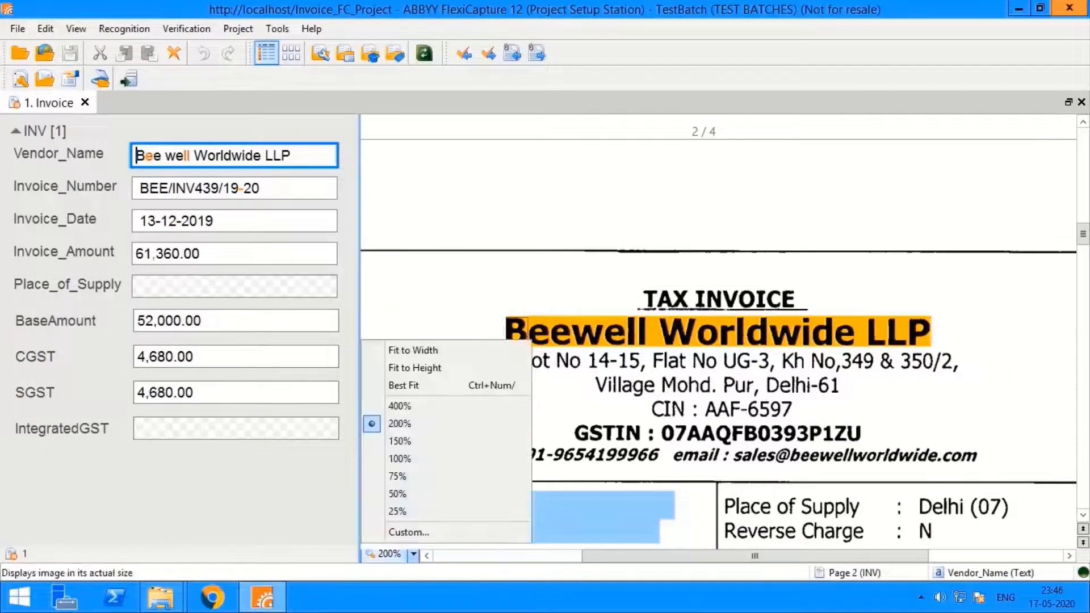
left_click(399, 459)
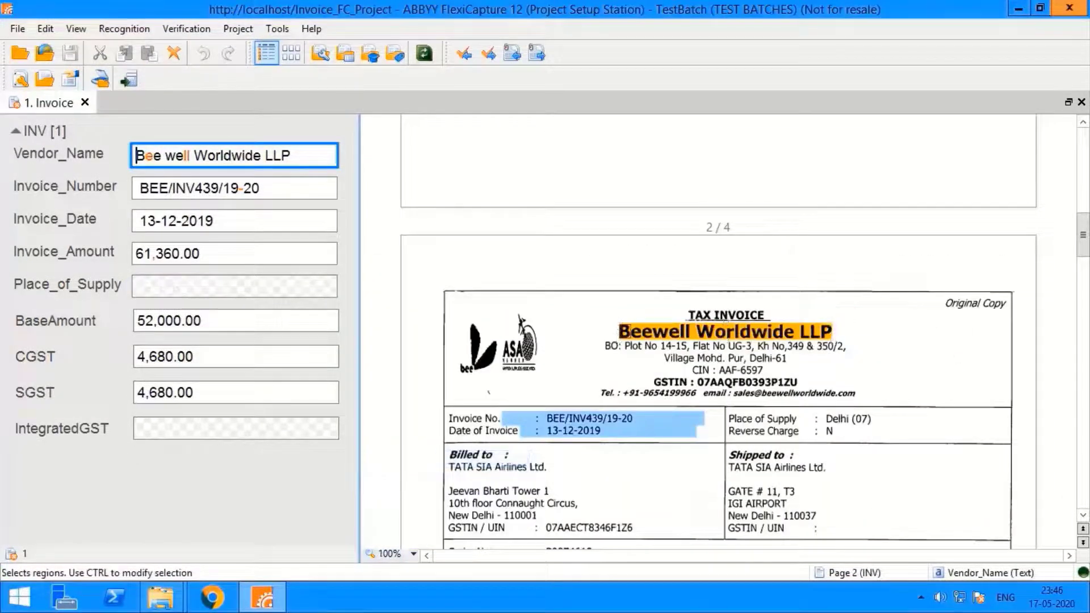
Step: Check the extracted vendor name, invoice number, date, amount and tax fields against their highlighted regions on the Beewell Worldwide LLP invoice
double_click(278, 156)
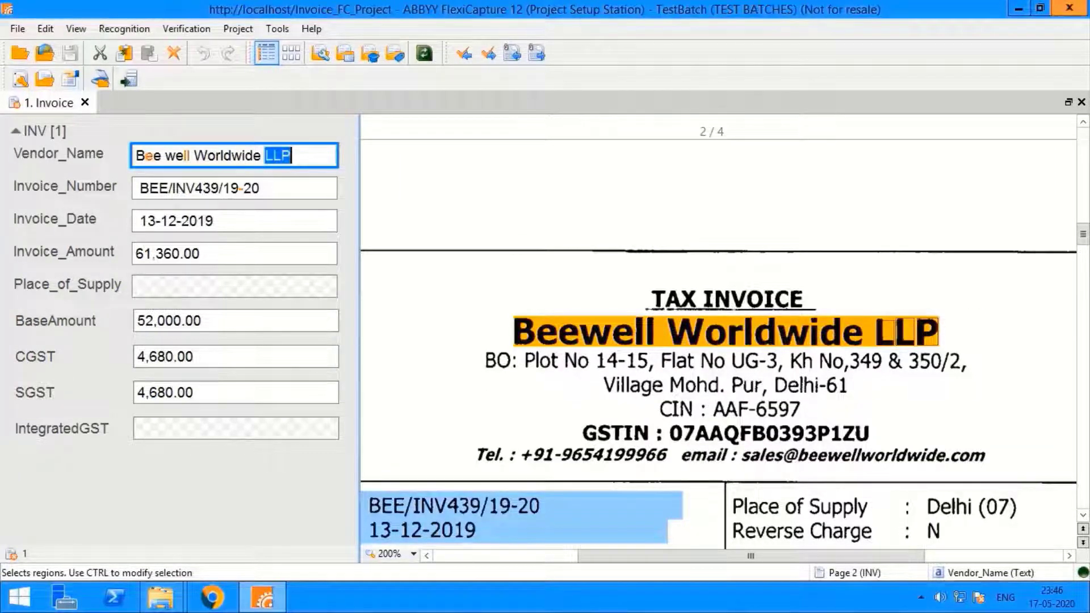
double_click(251, 188)
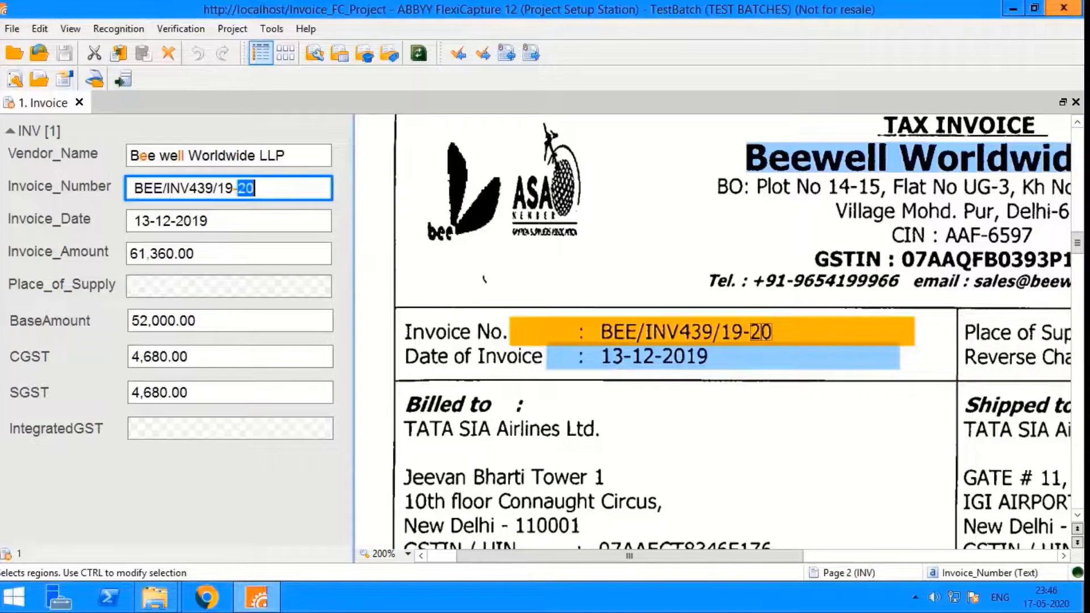
key("Tab")
key("Tab")
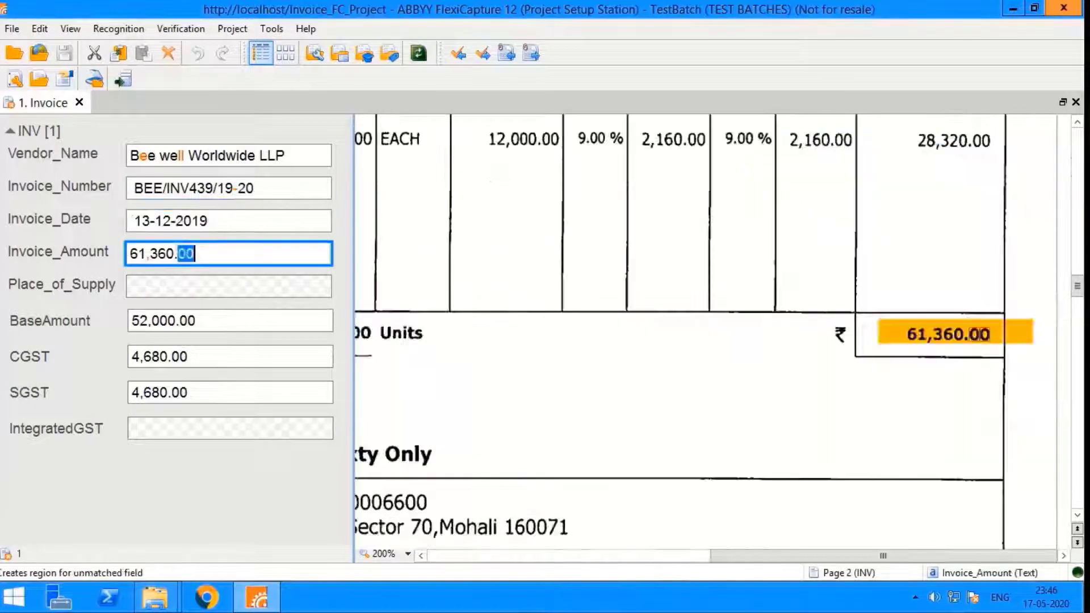
left_click(187, 356)
left_click(188, 393)
left_click(253, 188)
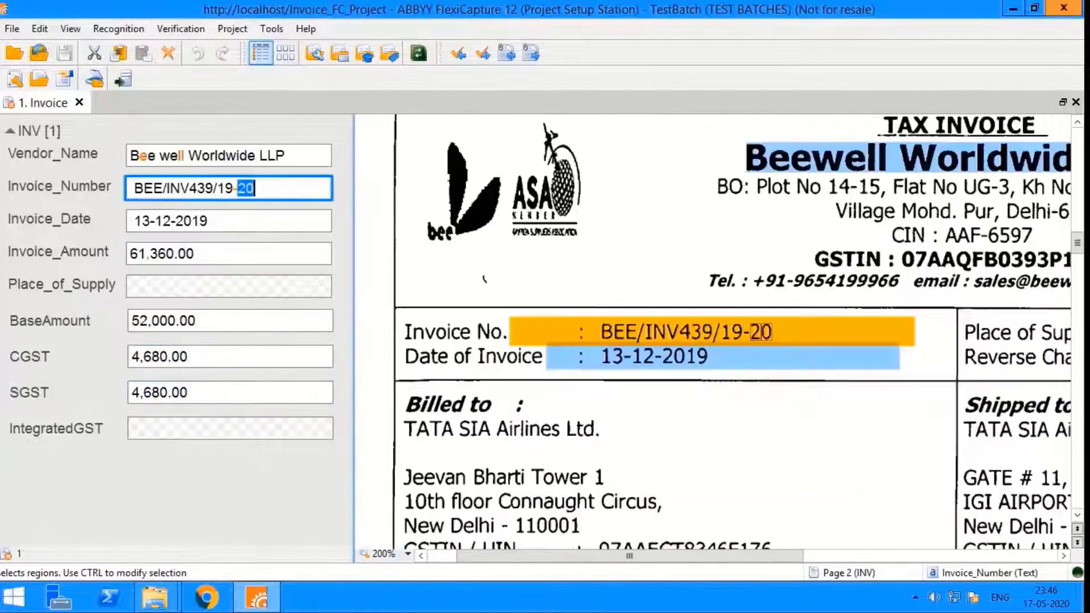
key("Tab")
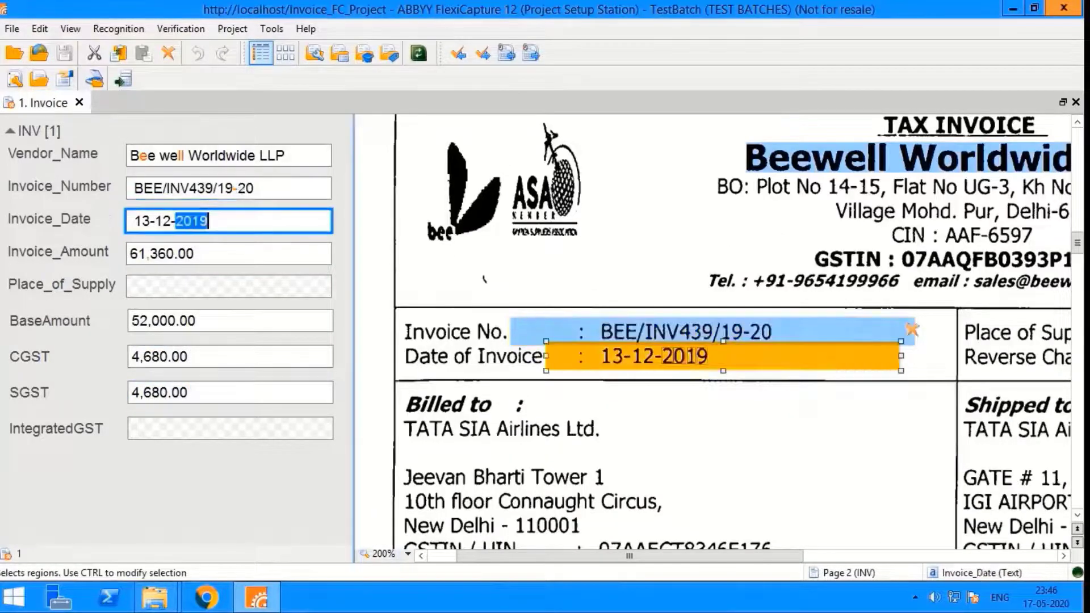
key("Tab")
key("Tab")
key("Tab")
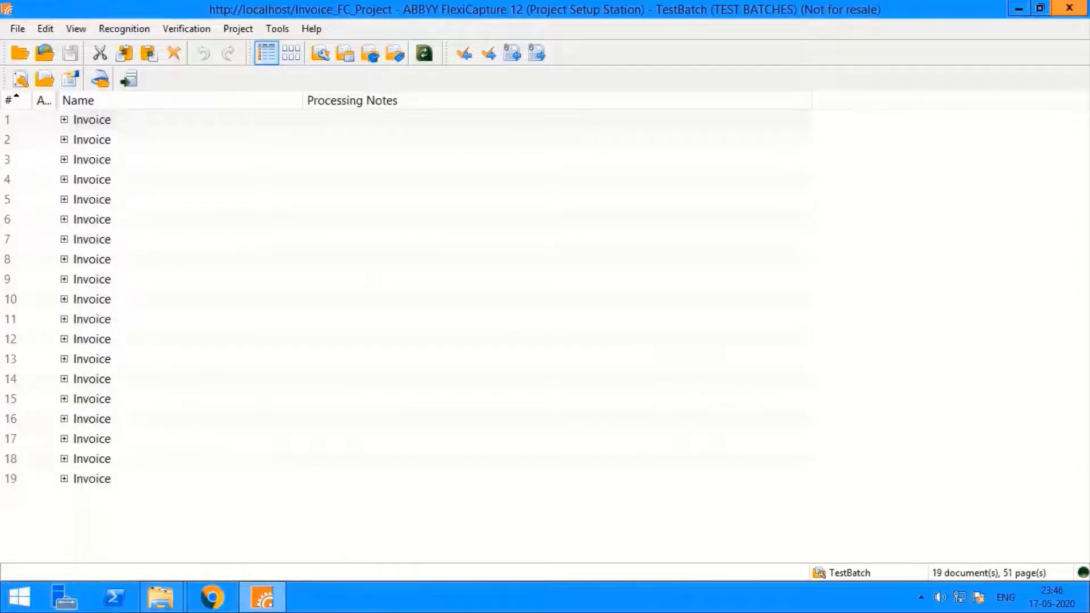
Step: Review the extracted fields of the 3Play Networks Pty Ltd invoice and export TestBatch2
double_click(92, 159)
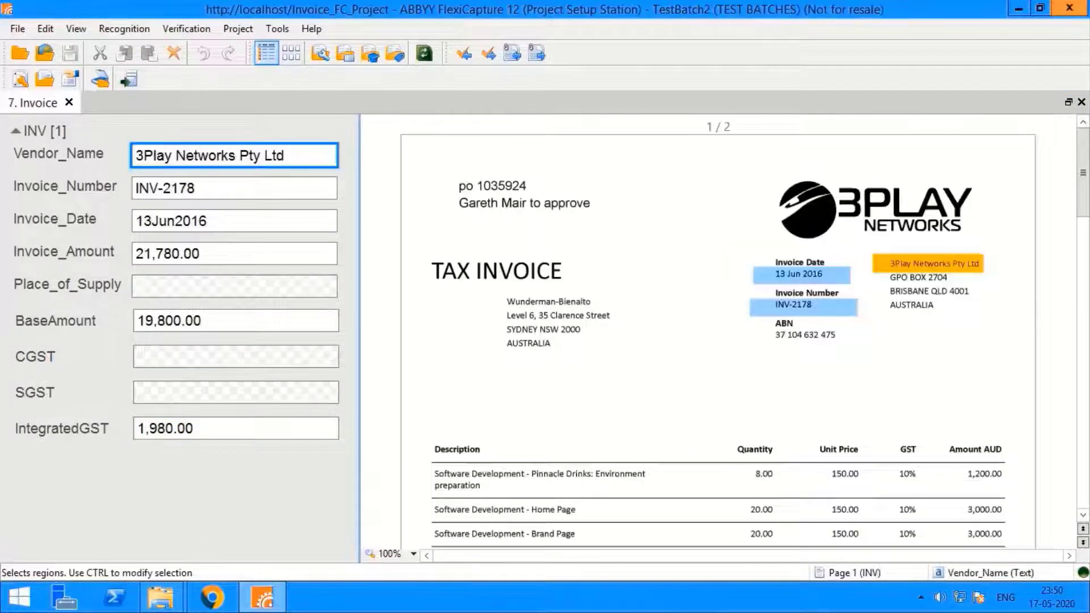
key("Tab")
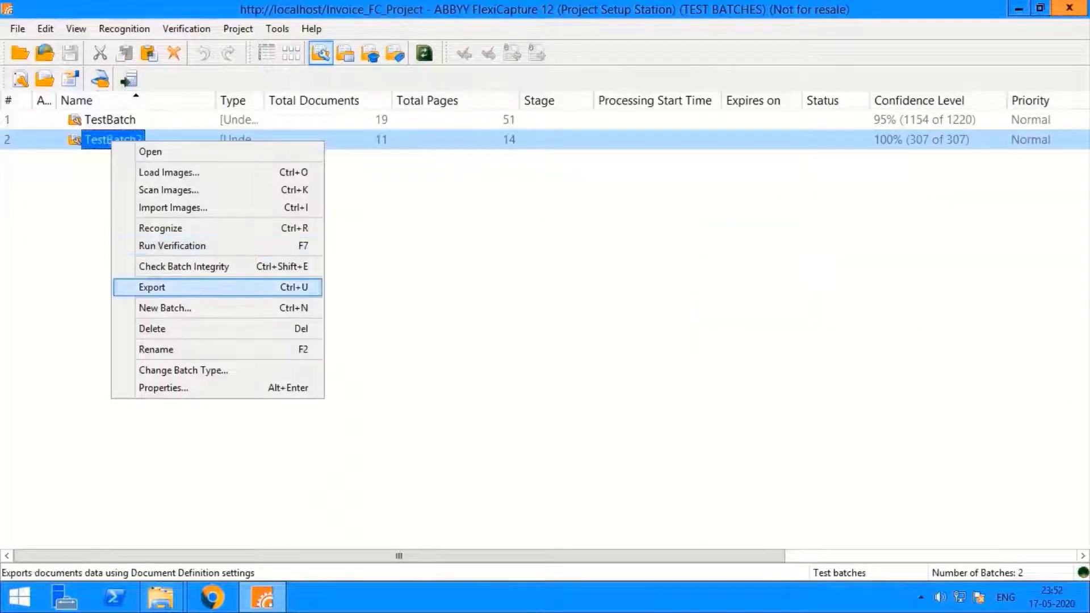
key("Return")
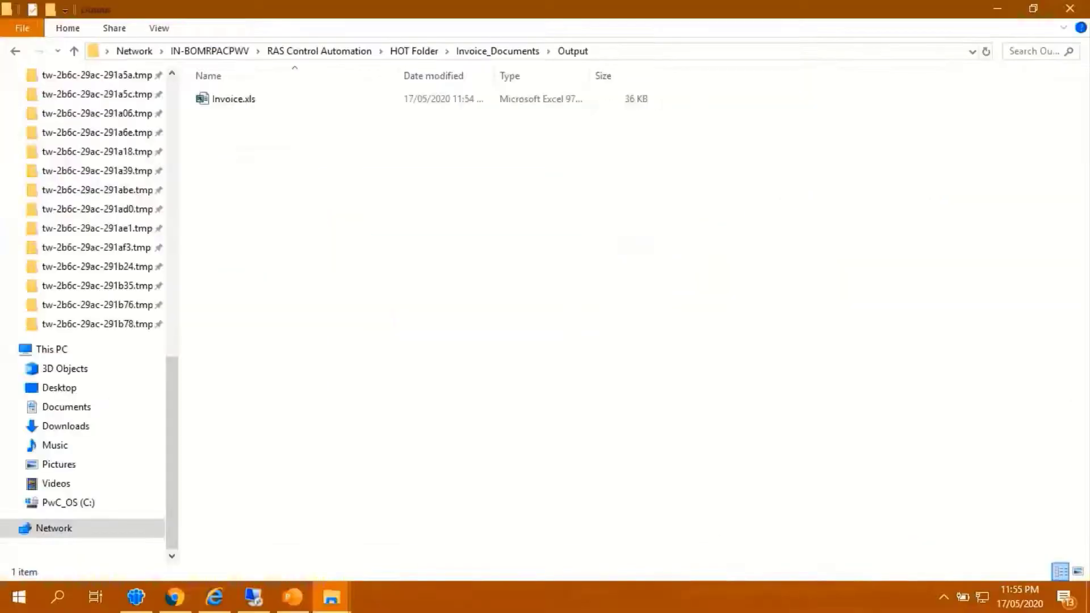
Step: Open Invoice.xls from the Output folder and examine the exported invoice rows and columns through Place_of_Supply
left_click(233, 99)
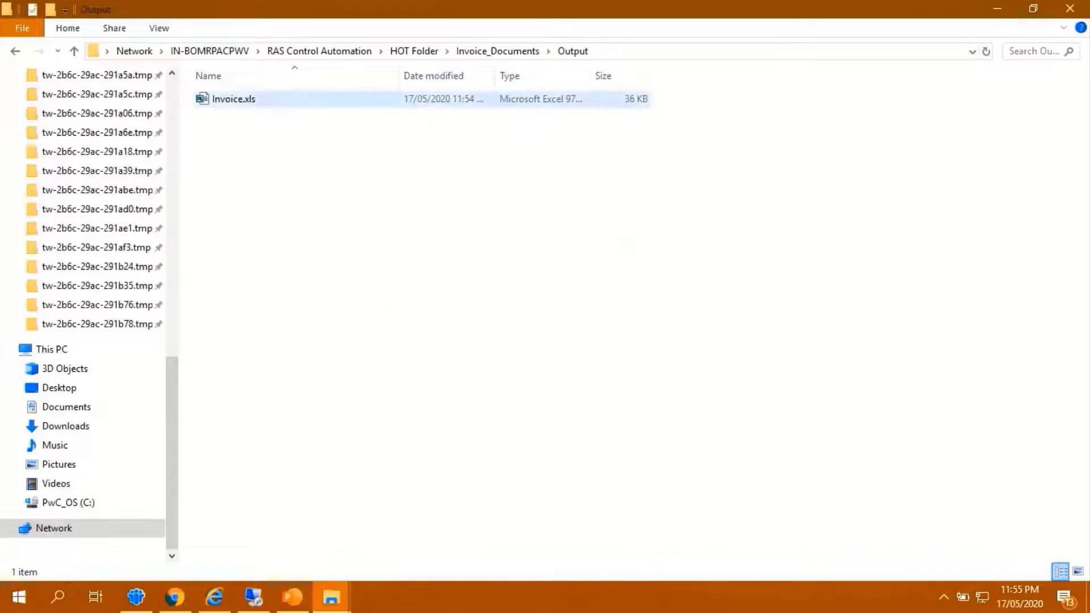
key("Return")
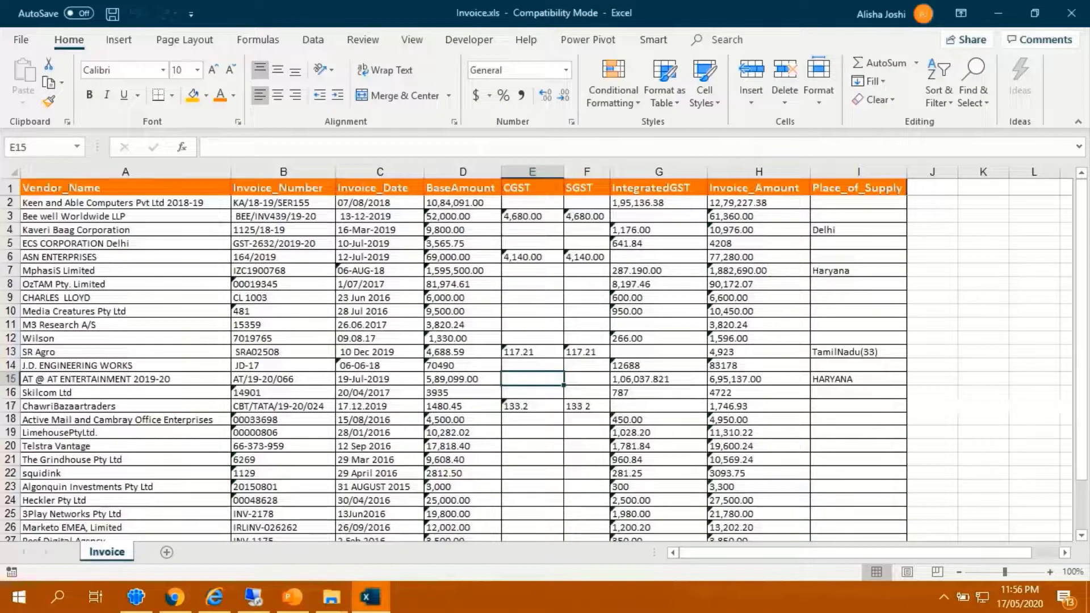
left_click(125, 203)
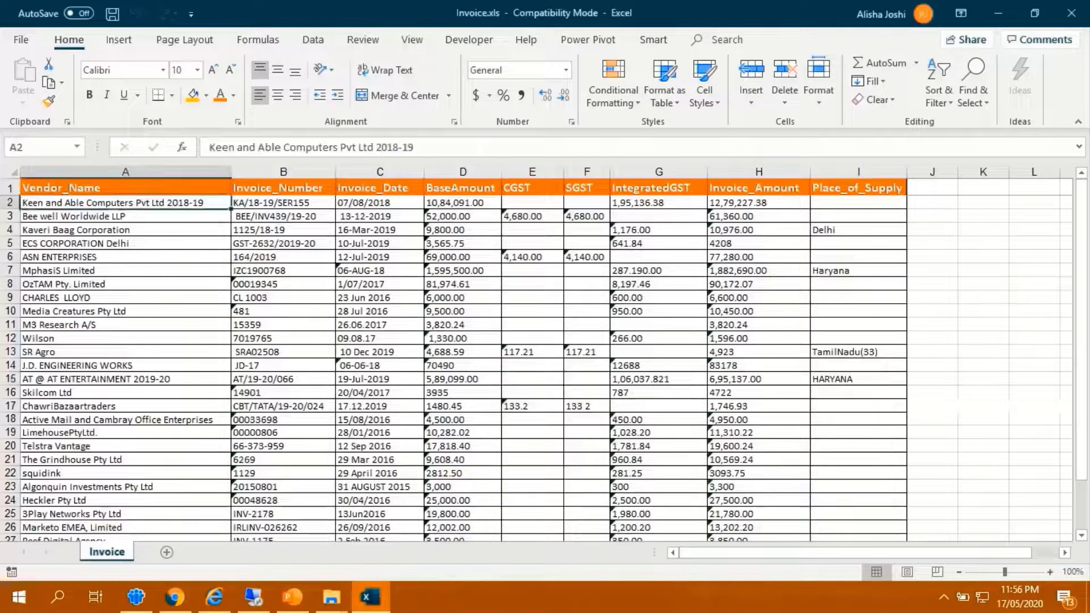
left_click(858, 188)
left_click(125, 230)
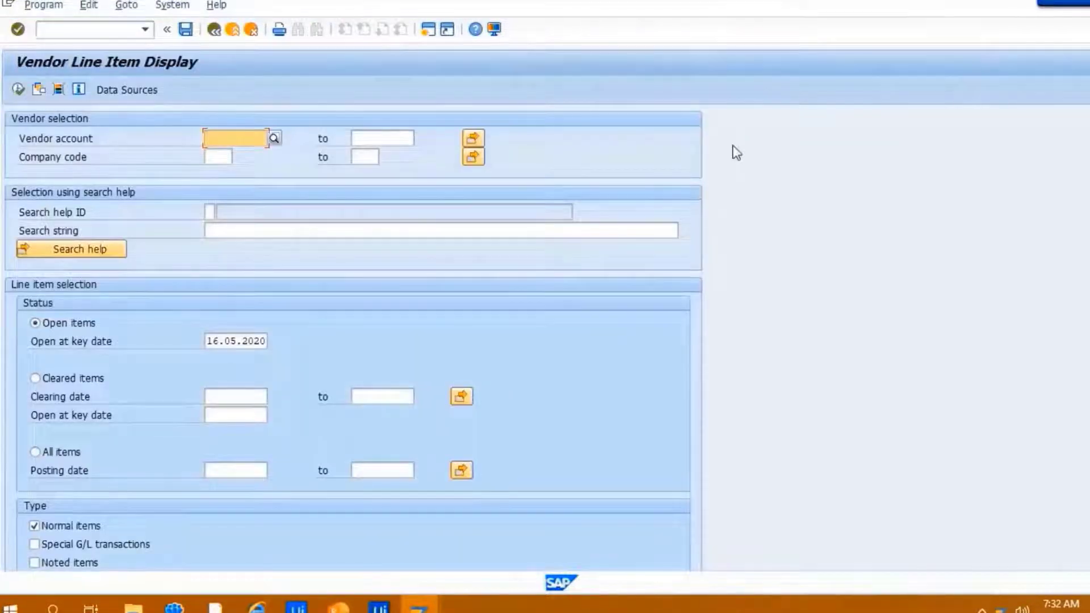
Step: In SAP's Vendor Line Item Display, set the company code to 0001
key("Tab")
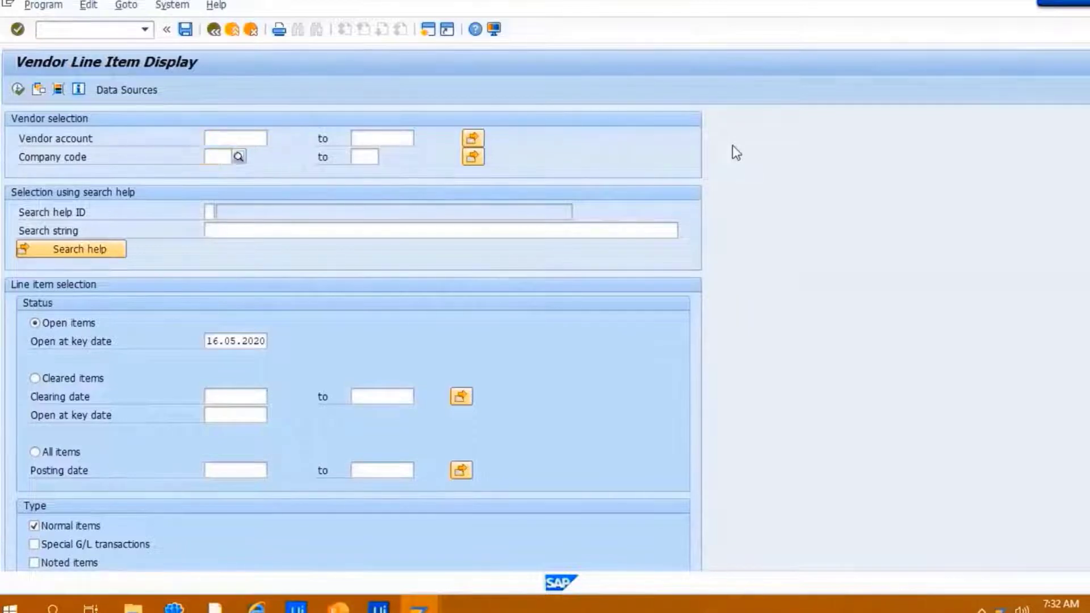
type("1000")
key("F8")
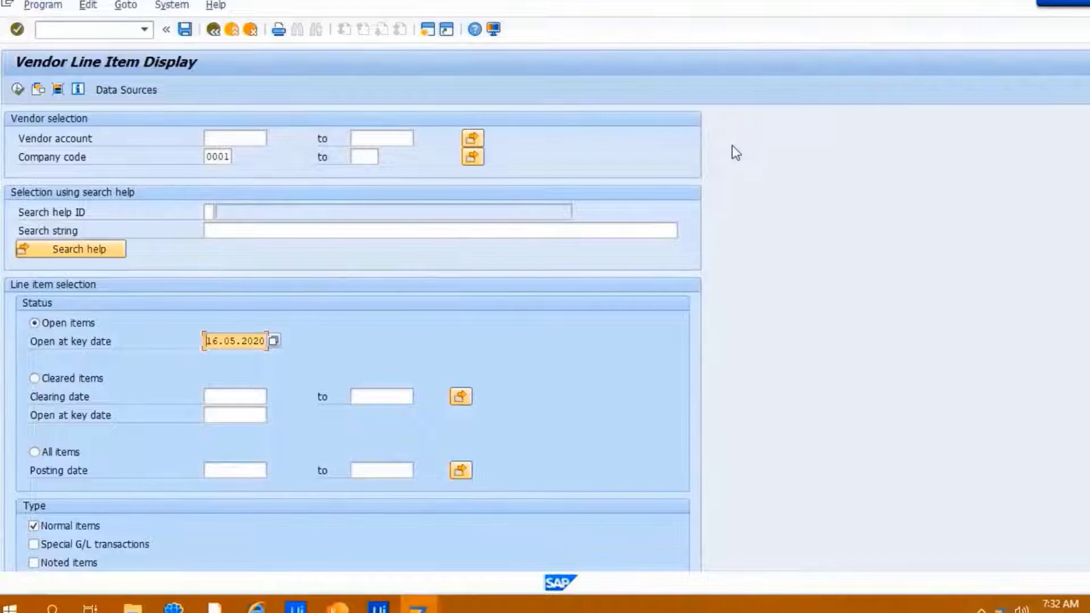
Step: Clear the key date for open items and set the line item selection status to All items
key("Delete")
key("Tab")
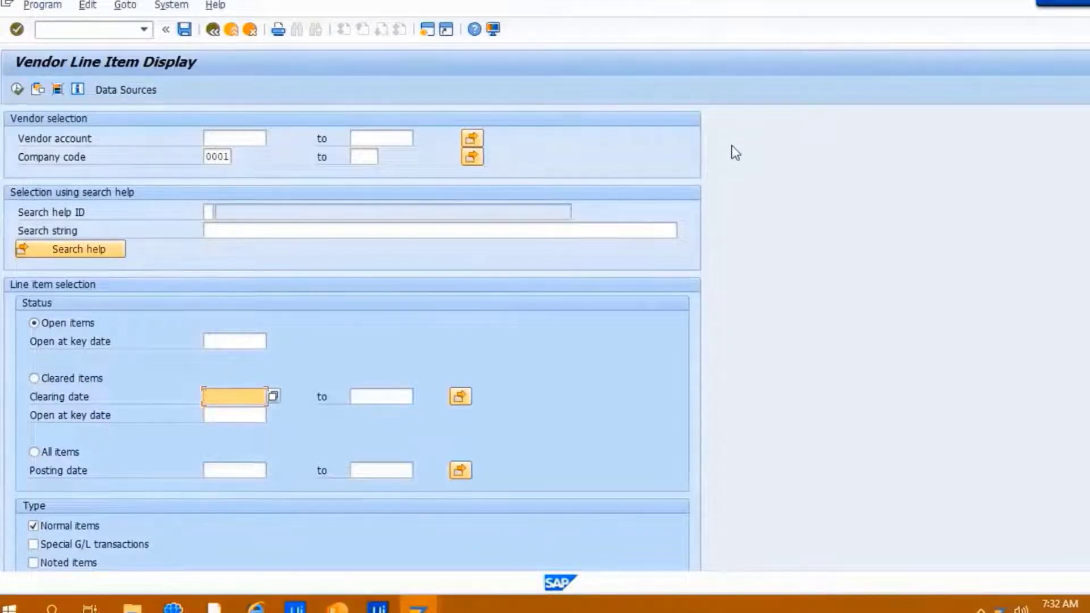
left_click(58, 455)
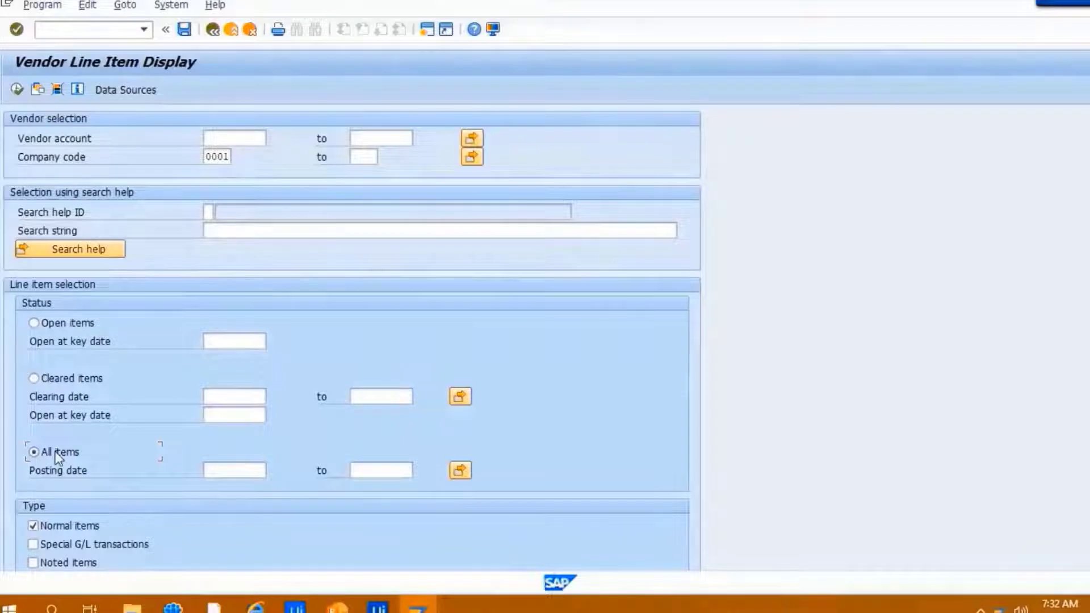
Step: Include special G/L transactions, set the list layout to RAH0012, and run the vendor line item report
left_click(87, 545)
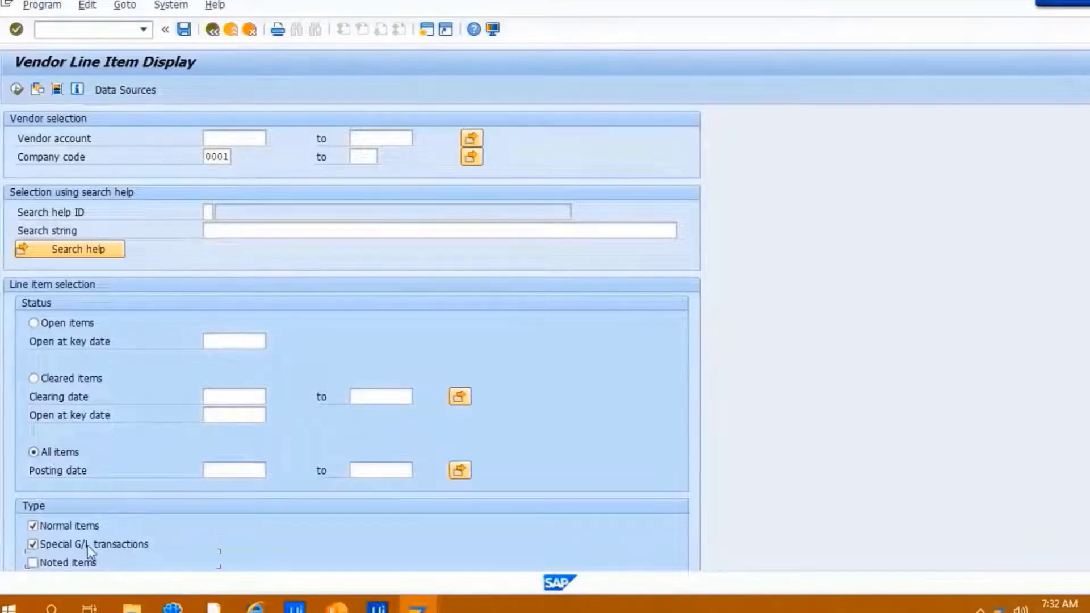
scroll(87, 545, "down", 1)
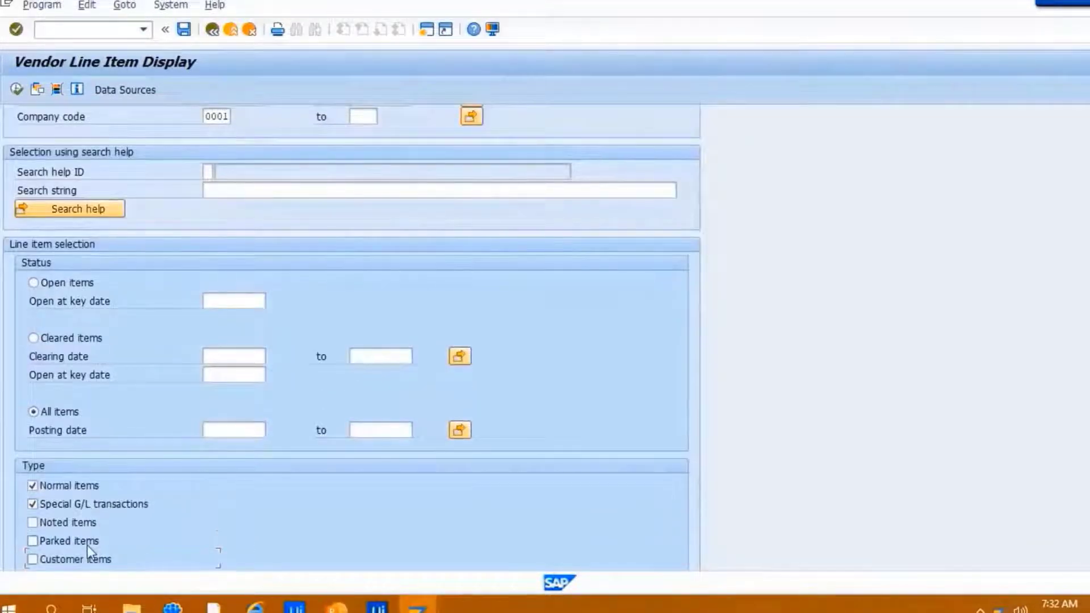
key("Tab")
key("Delete")
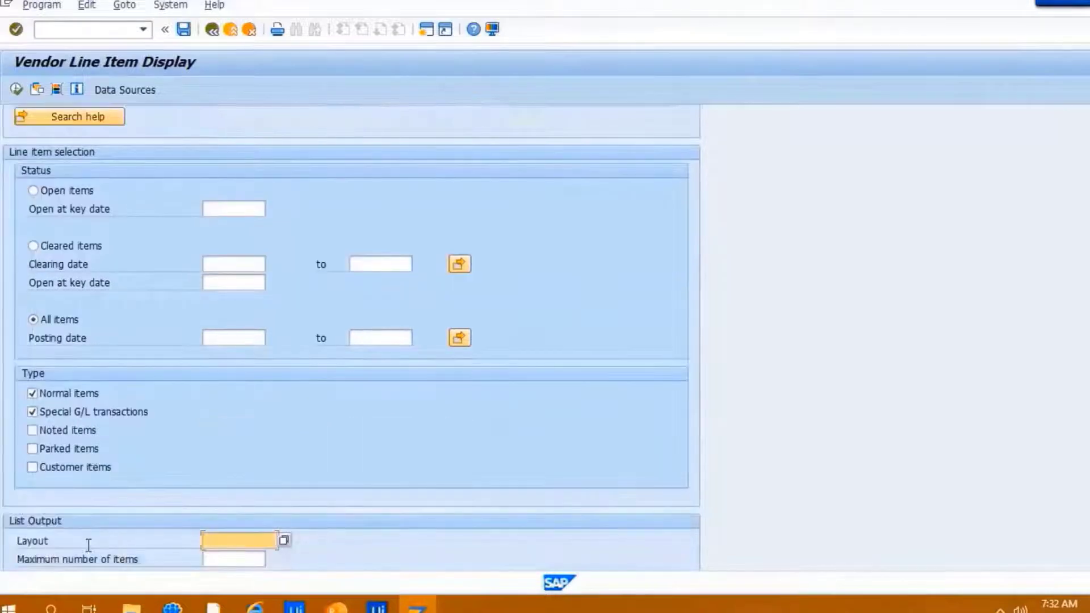
type("RAH0012")
key("F8")
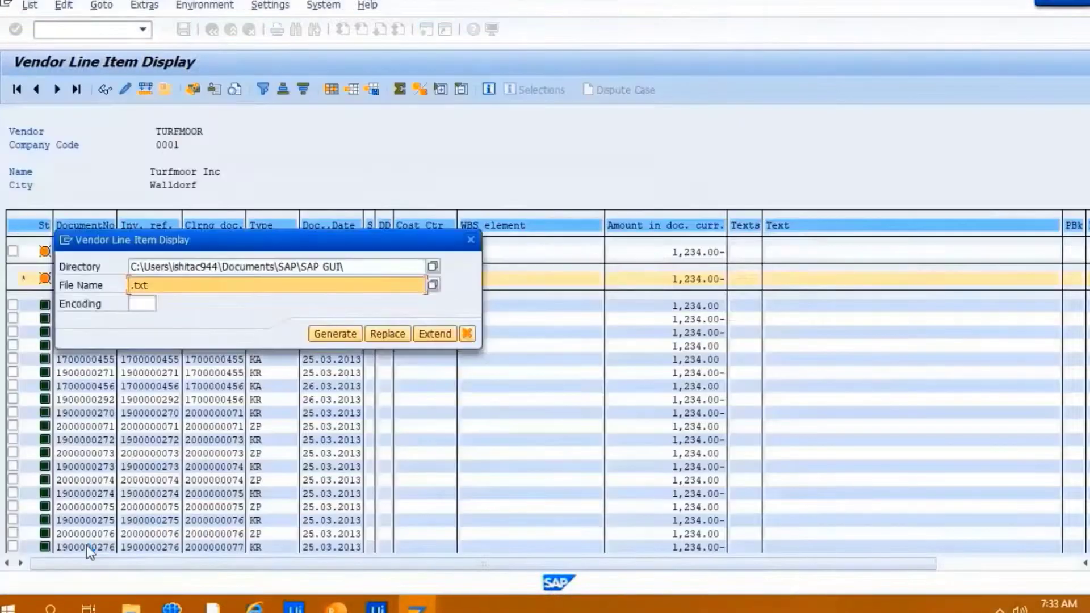
Step: Save the vendor line item export as VendorLedger-SAP.xls in the RAS\Payment_Check folder under the user's Documents
type("Vendor")
type("Ledger-SAR.xls")
key("shift+Tab")
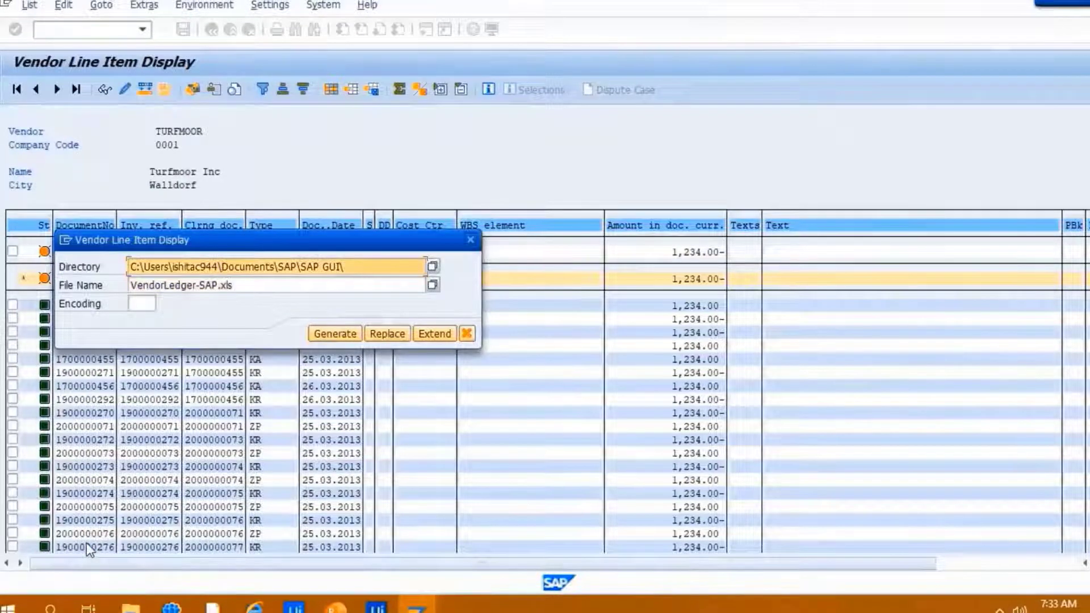
type("C:\\Users\\ishitac944\\Documents\\")
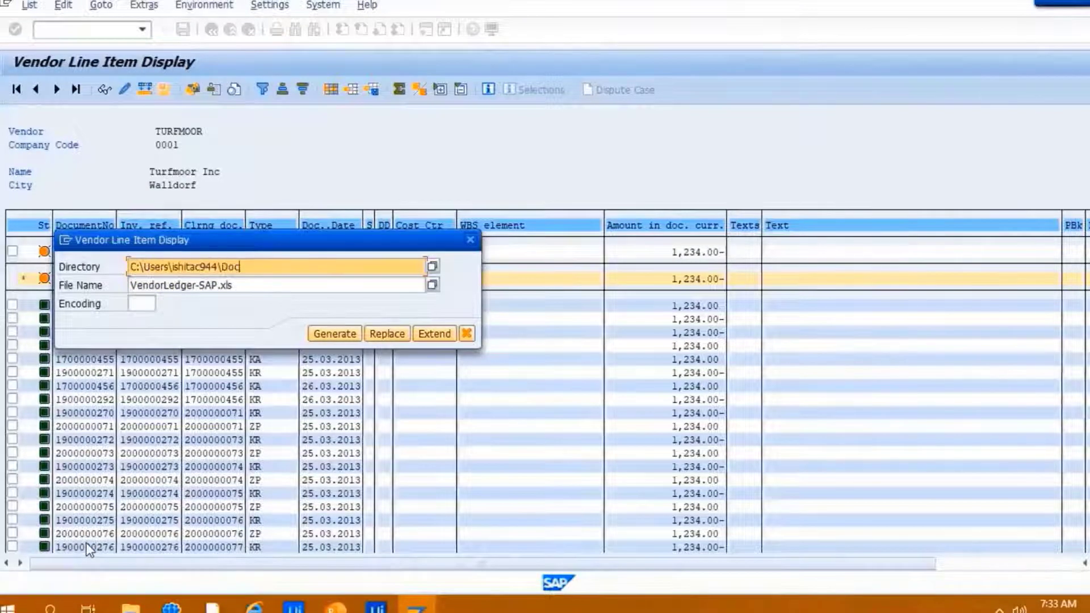
type("RAS\\Payment_Check")
key("Return")
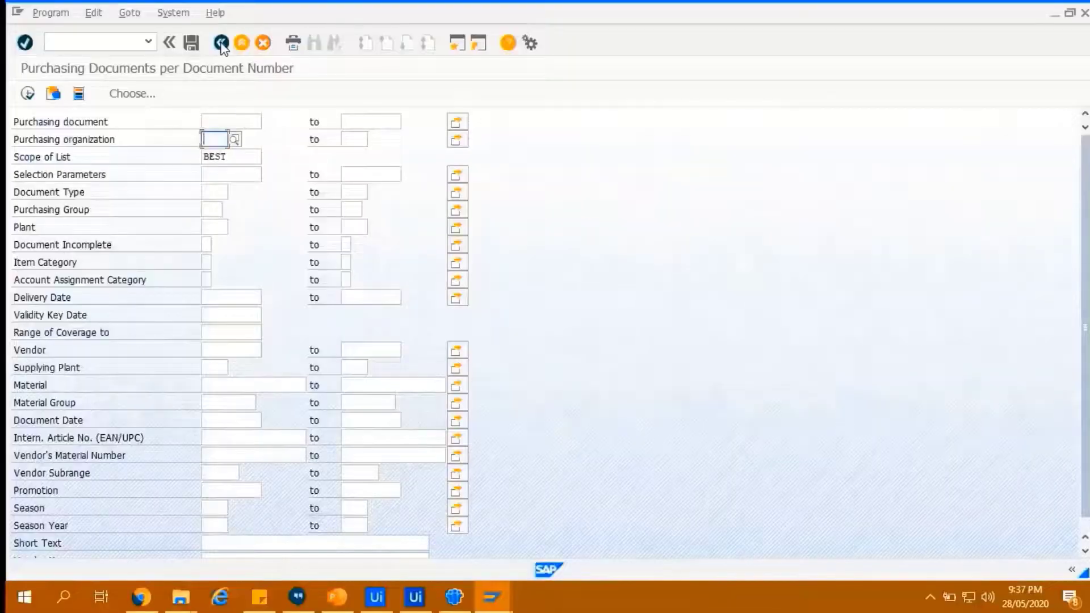
Step: Run Purchasing Documents per Document Number for purchasing organization 0001 with the scope of list BEST_alv
type("0001")
key("Tab")
type("BEST_alv")
key("F8")
Step: Export the purchasing document list as local file PO dump.xls in the Post Facto PO\Input\SAP download files folder
key("alt+l")
key("e")
key("Down")
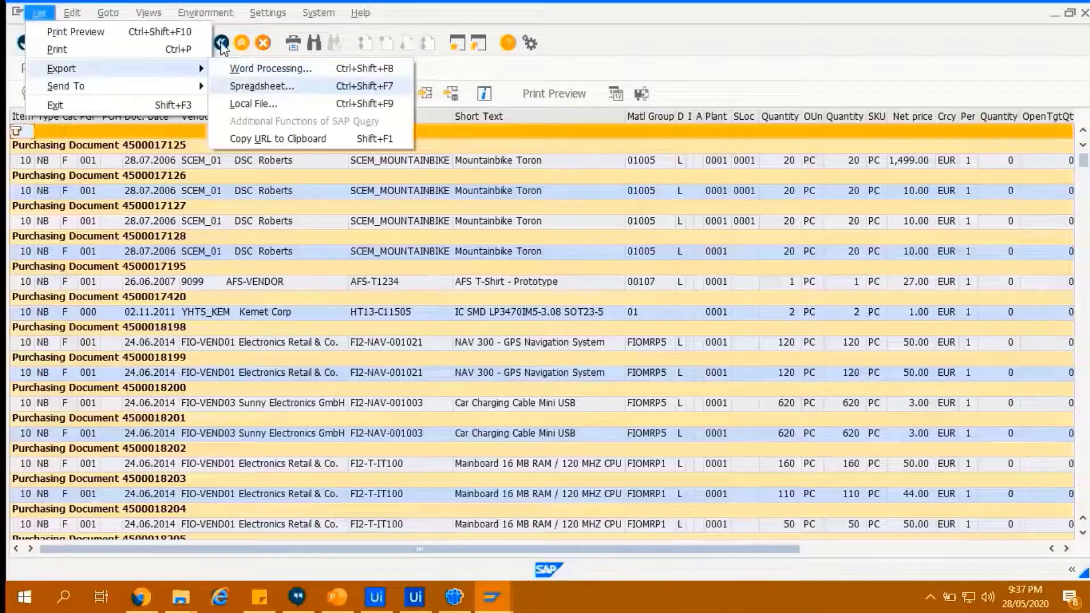
key("Down")
key("Return")
key("Return")
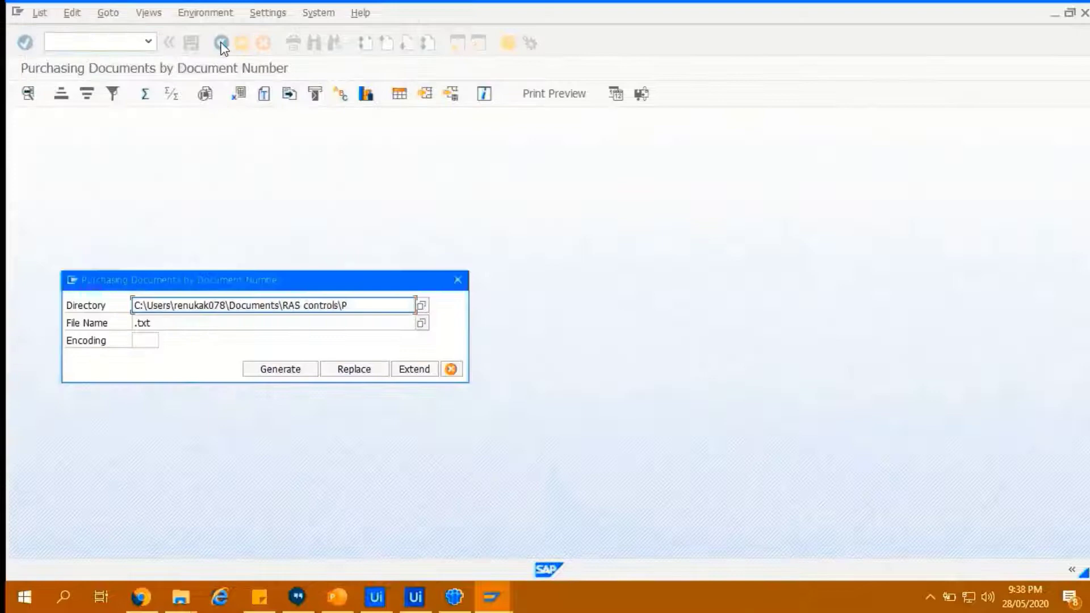
type("Input\\SAP download files\\")
key("Tab")
type("PO dump.xls")
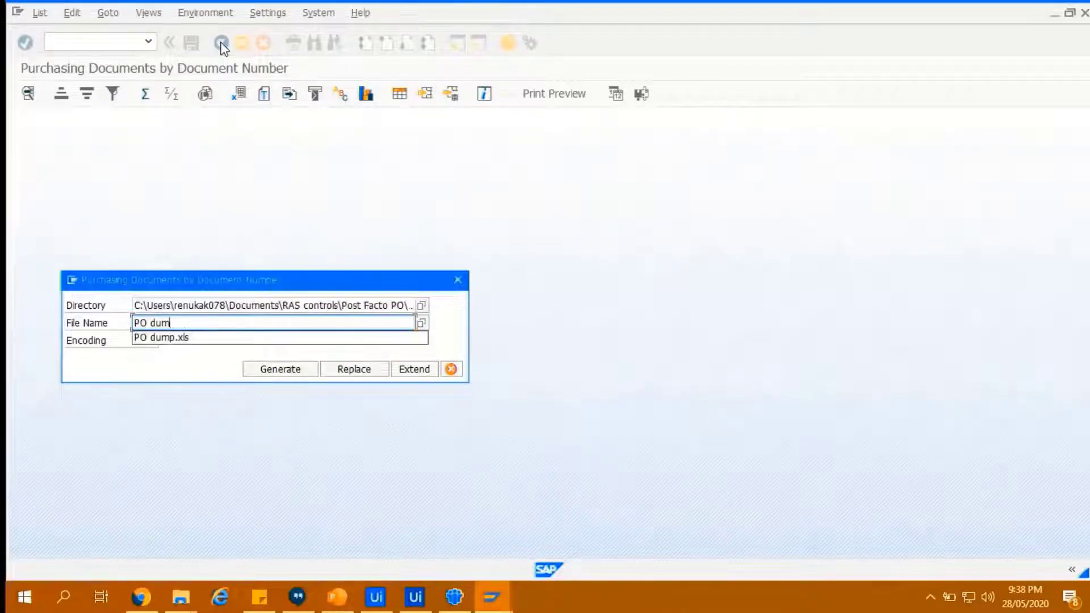
key("Return")
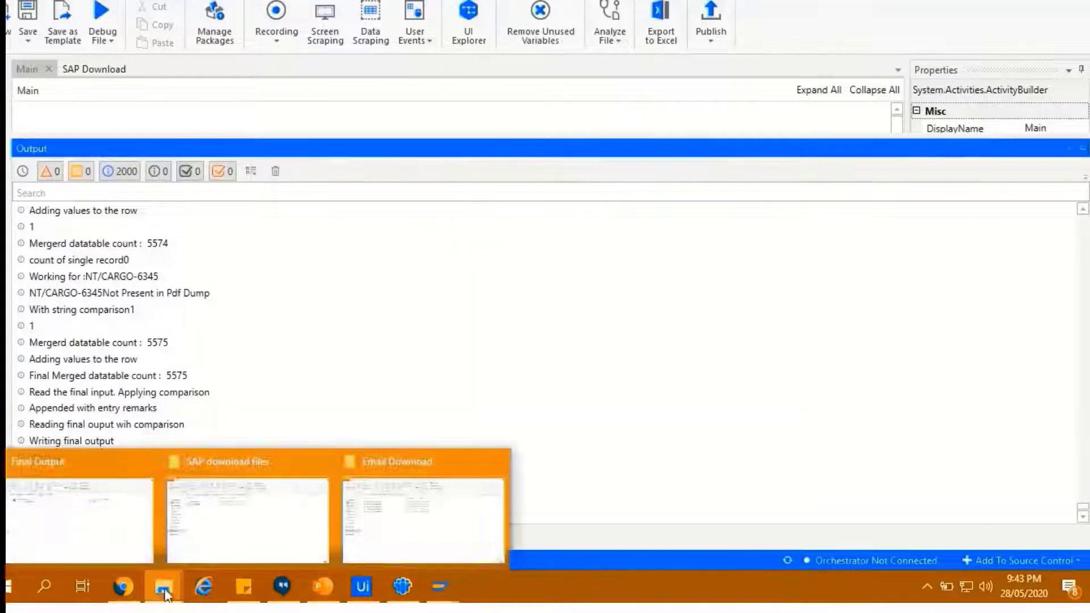
Step: Switch to the SAP download files folder and view the downloaded PO dump.xlsx and Vendor Ledger.xls workbooks
left_click(264, 521)
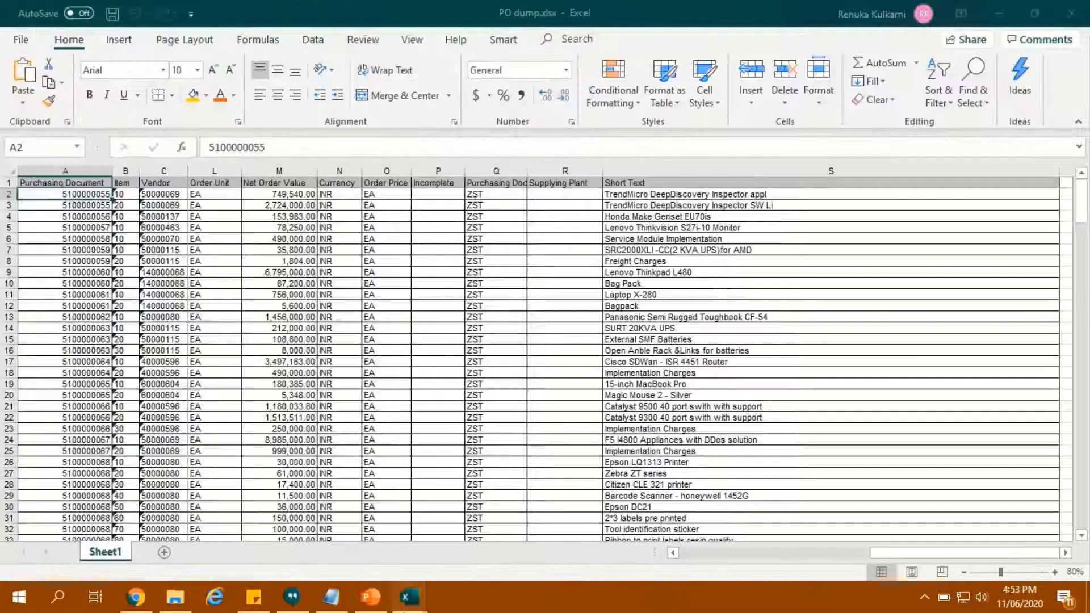
mouse_move(410, 607)
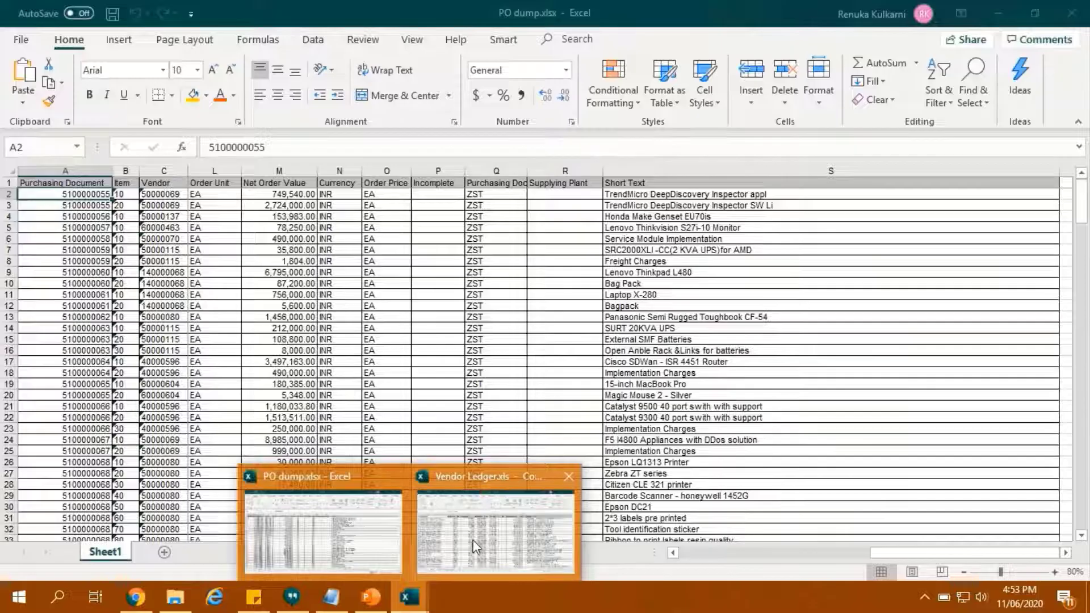
left_click(473, 540)
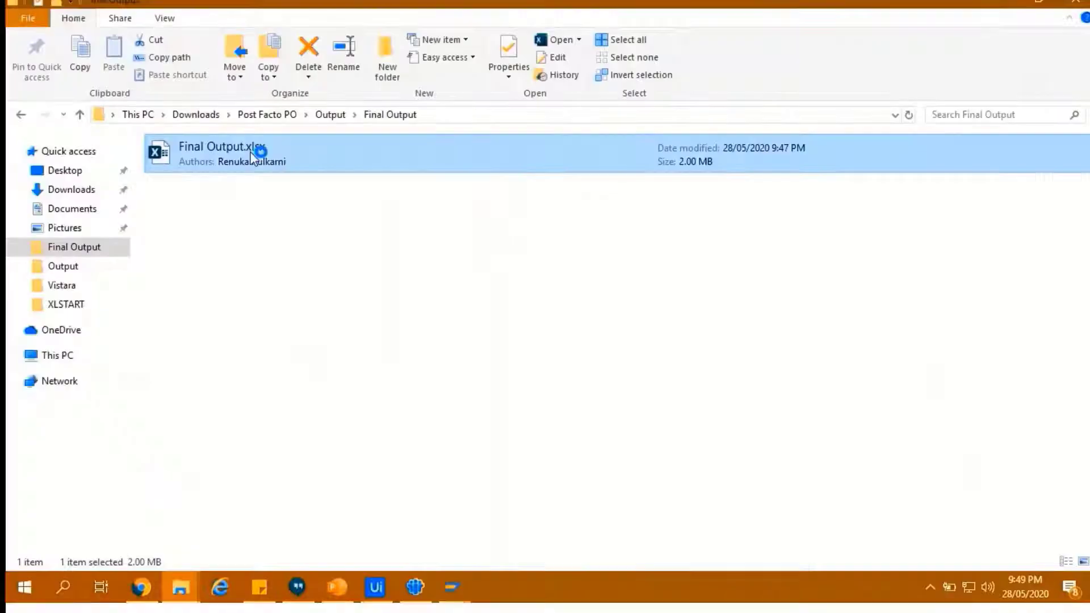
Step: Open Final Output.xlsx in Excel and select the reference number inside cell AO2
double_click(255, 151)
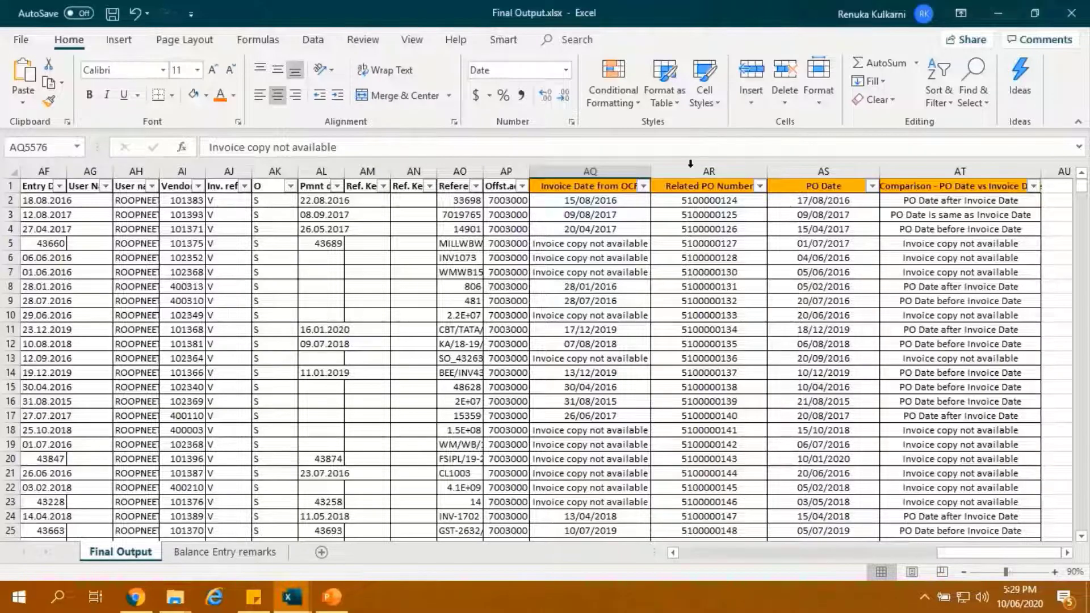
left_click(459, 200)
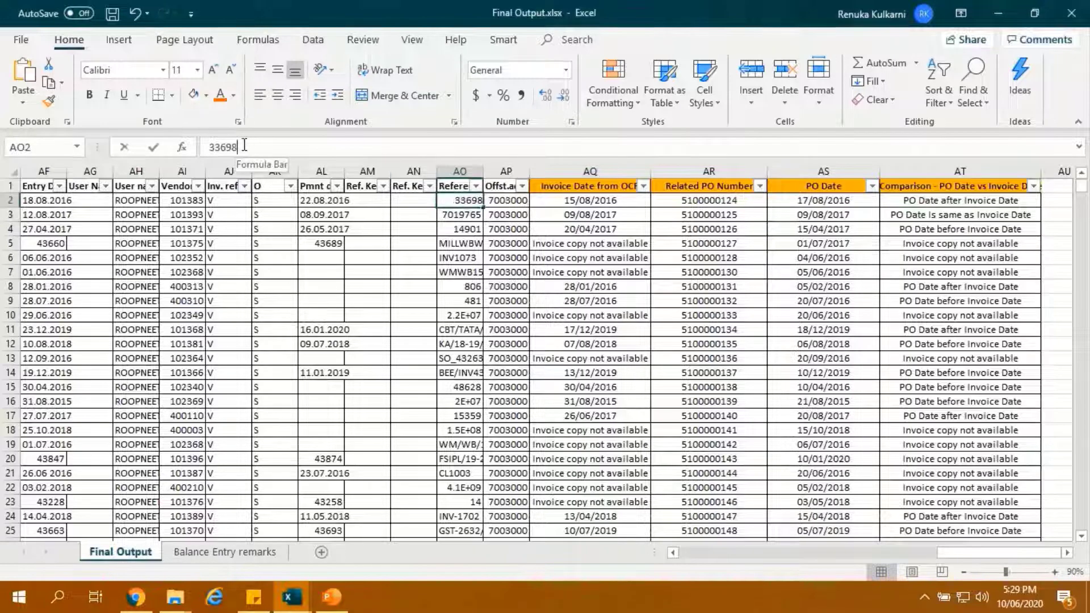
left_click_drag(248, 145, 216, 145)
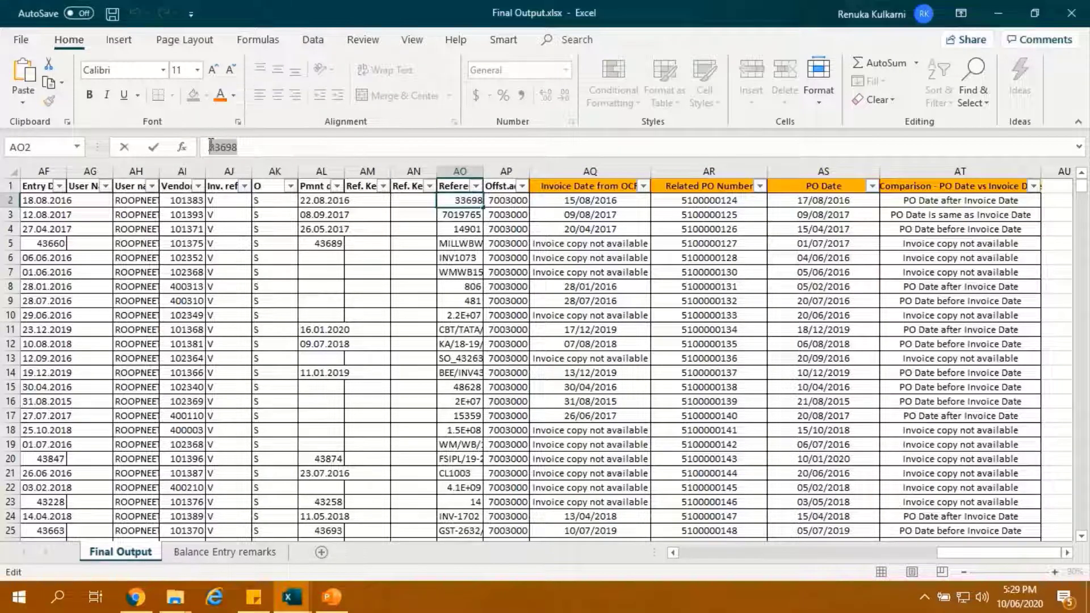
Step: Fill the matching invoice date in C18 of Invoice.xls and the OCR invoice date in AQ2 of Final Output.xlsx with orange
left_click(290, 596)
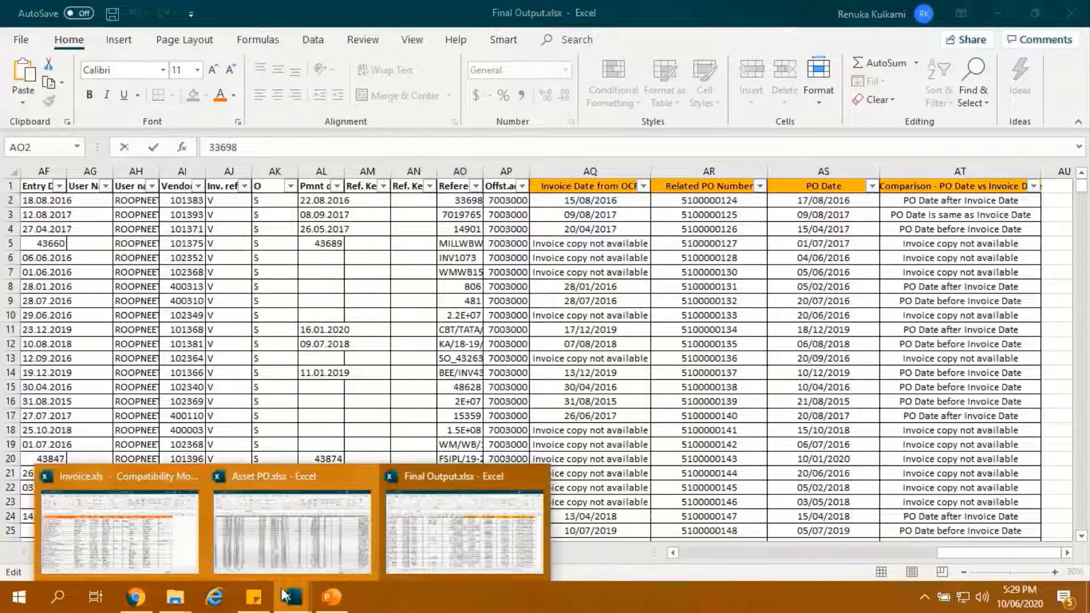
left_click(139, 521)
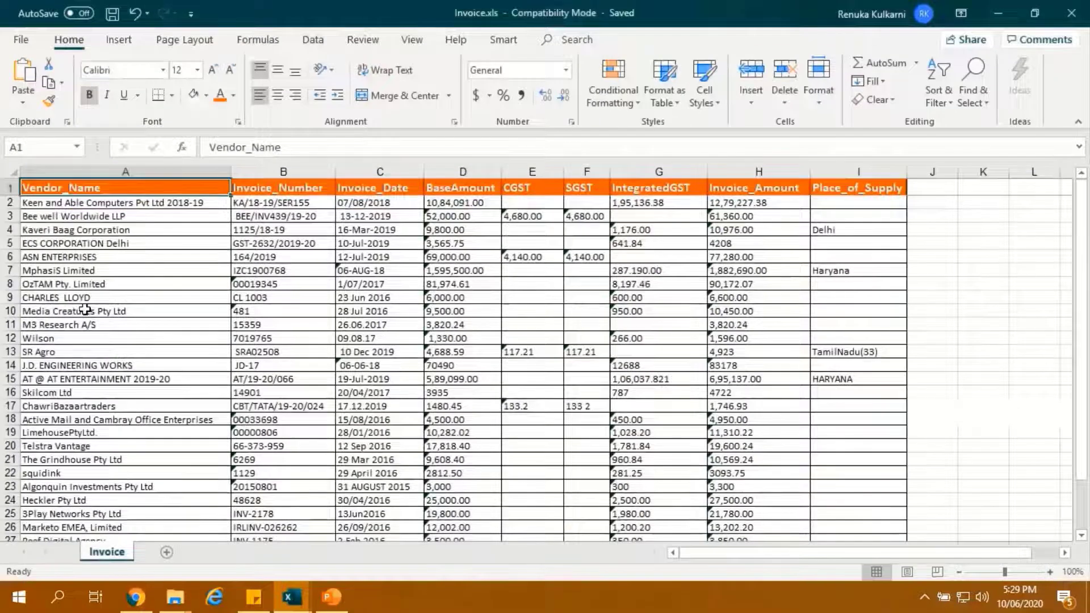
left_click(292, 421)
left_click(9, 419)
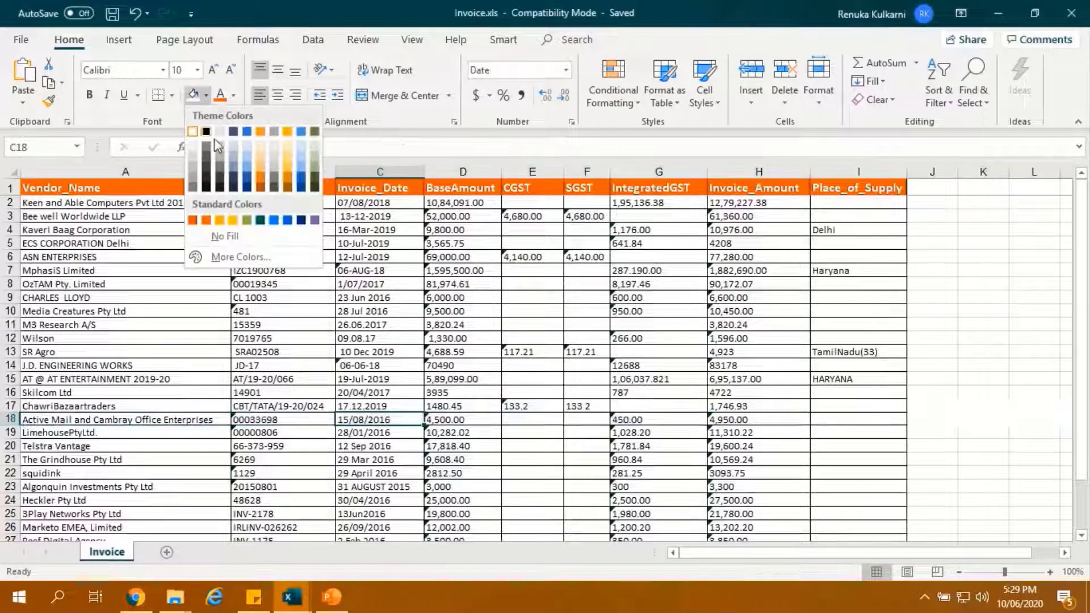
left_click(220, 220)
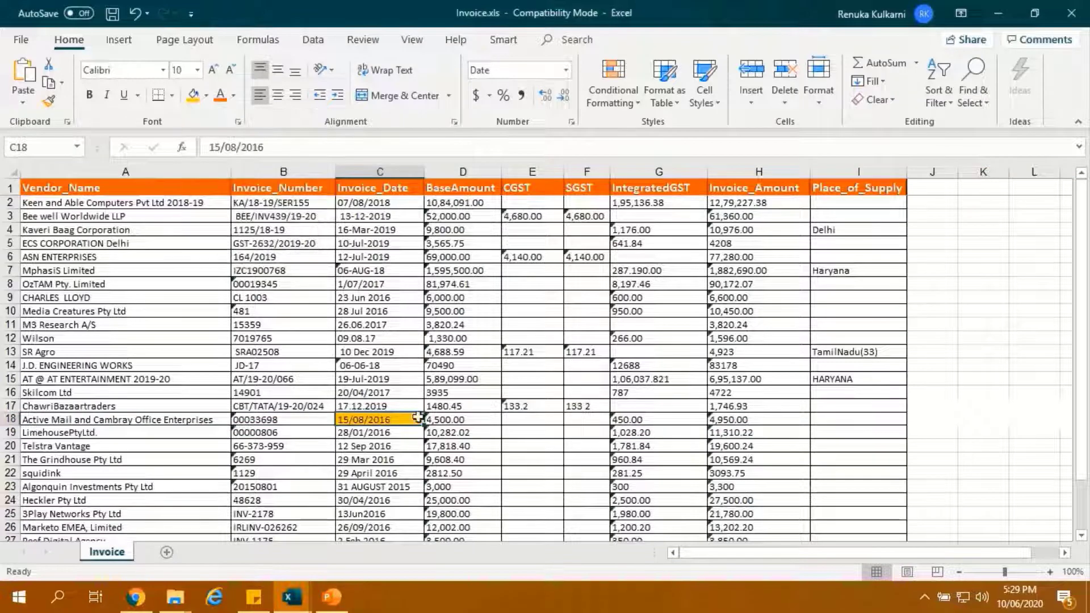
left_click(299, 598)
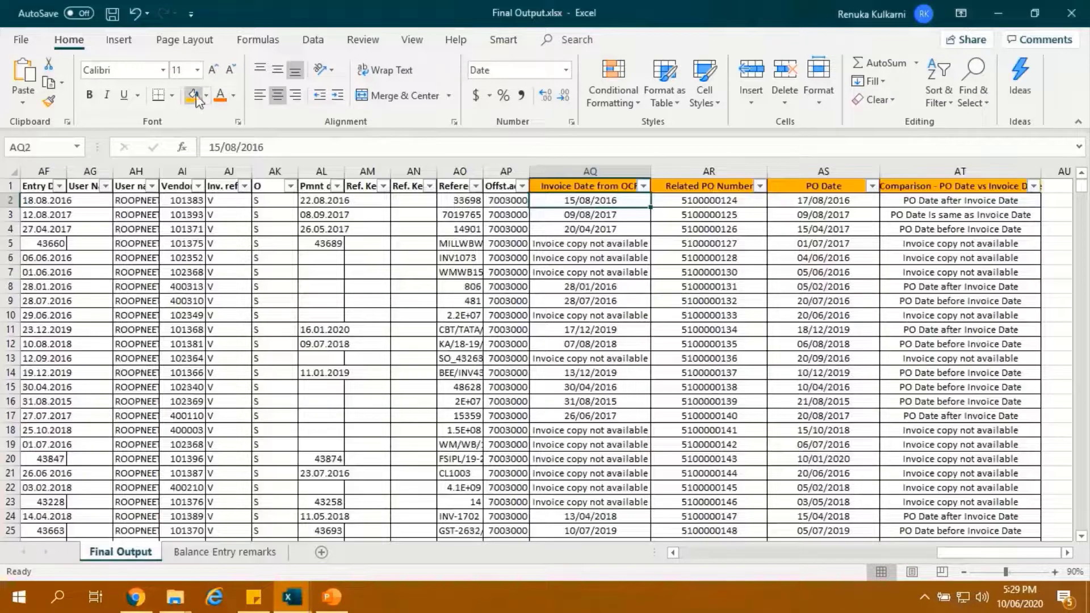
left_click(195, 97)
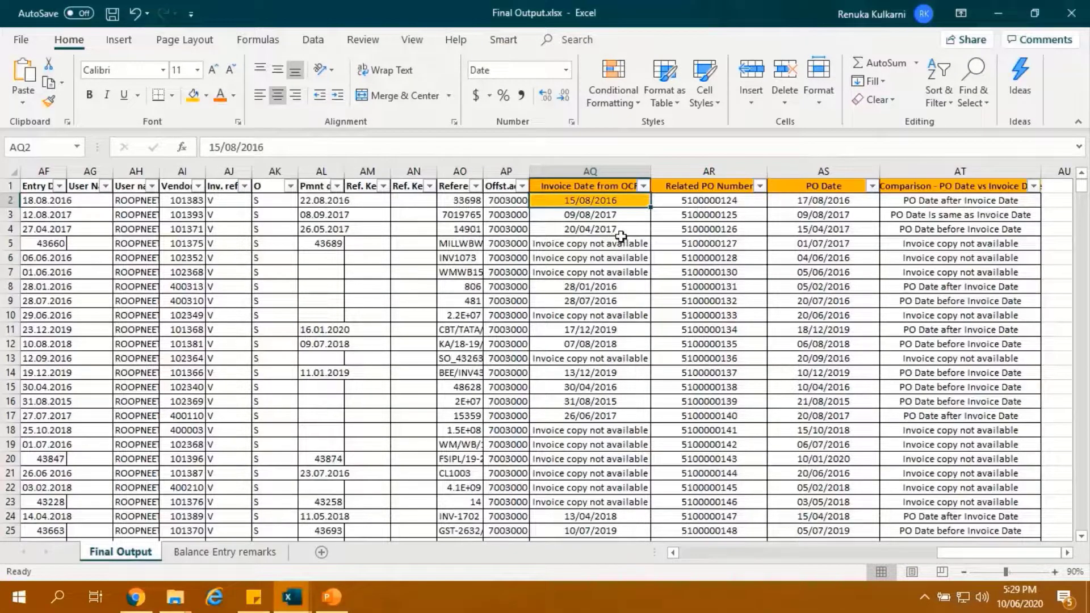
Step: Copy the related PO number from AR2 and fill the matching purchasing document in A192 of Asset PO.xlsx with orange
left_click(704, 201)
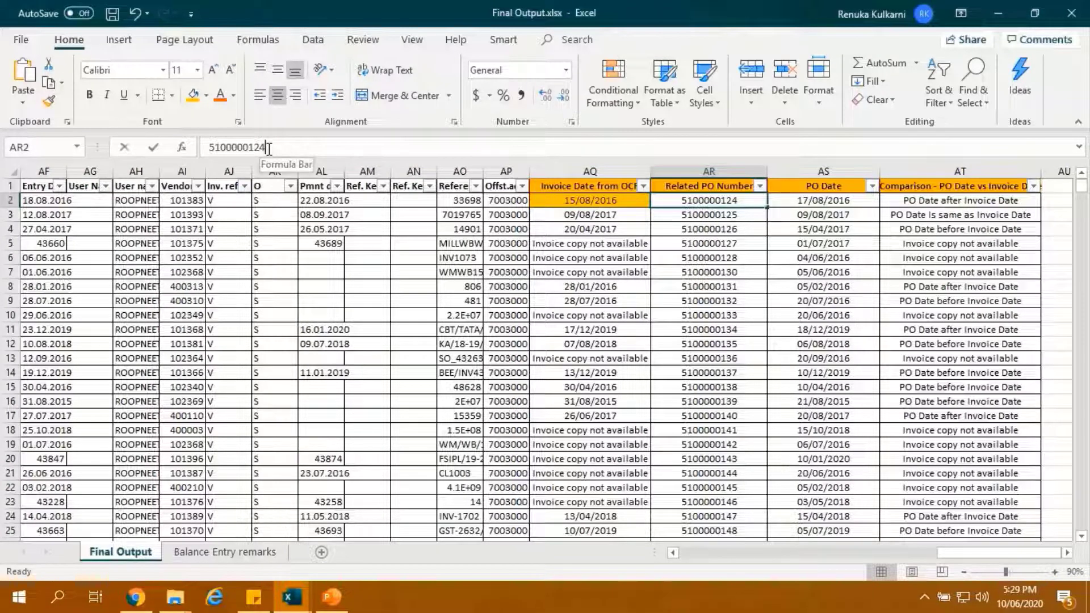
left_click_drag(266, 147, 210, 147)
key("ctrl+c")
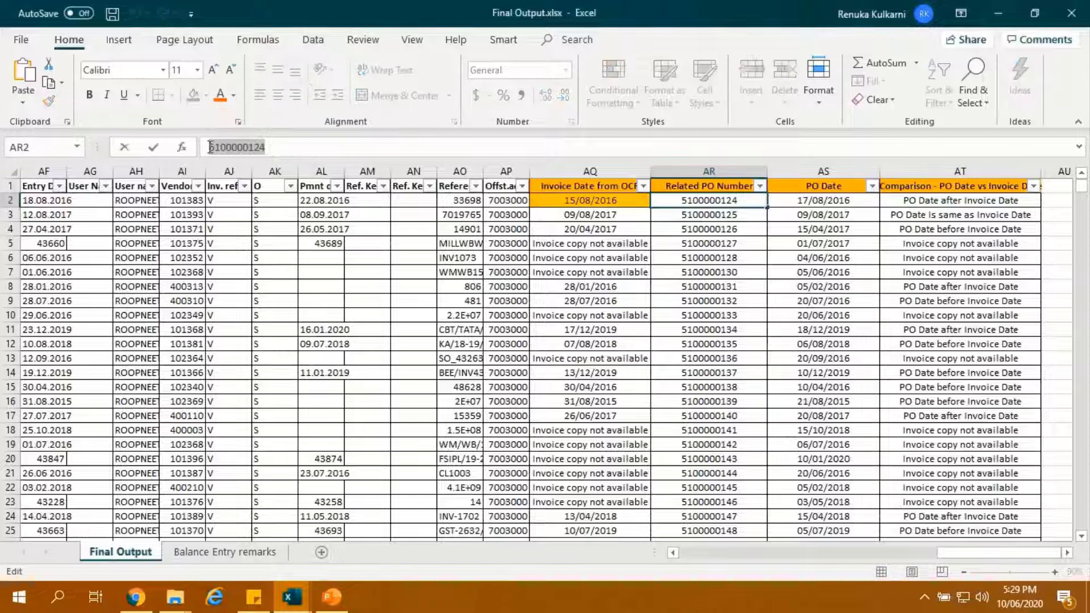
left_click(298, 588)
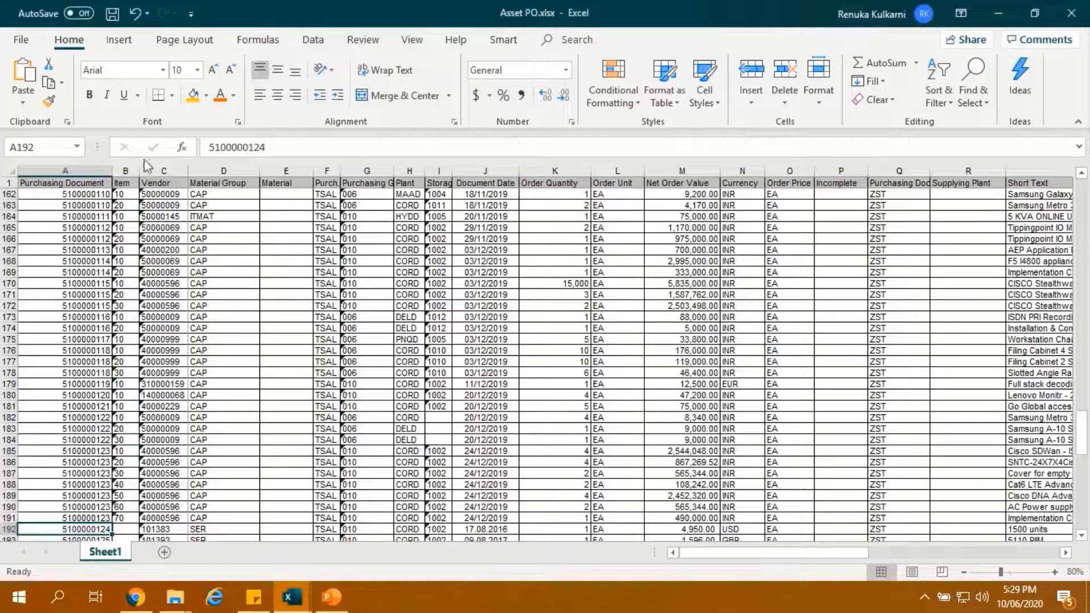
left_click(193, 95)
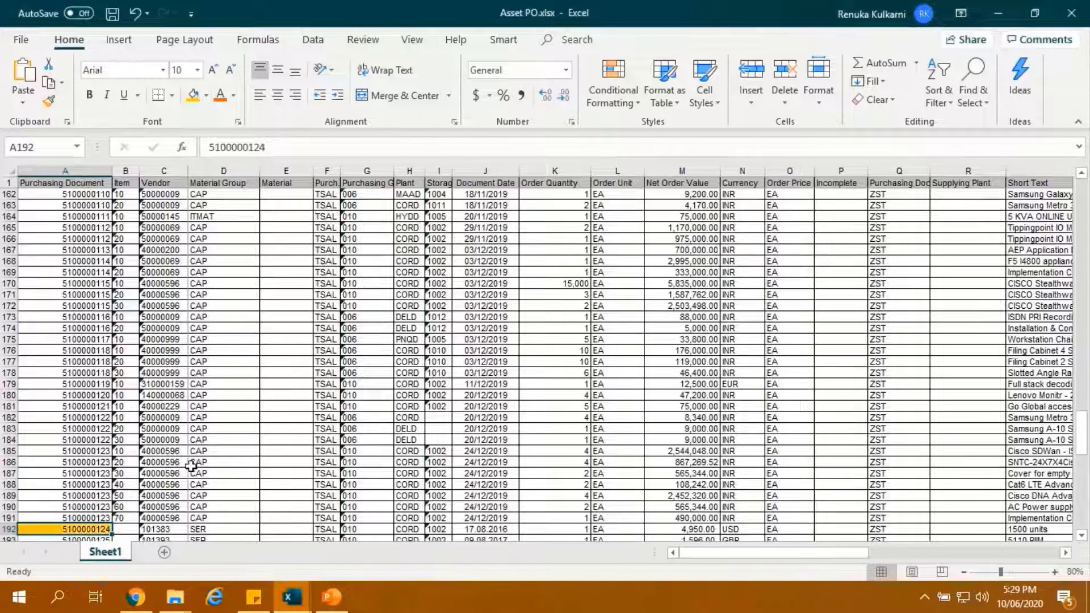
Step: Fill the document date in J192 of Asset PO.xlsx and the PO date in AS2 of Final Output.xlsx with orange
left_click(480, 529)
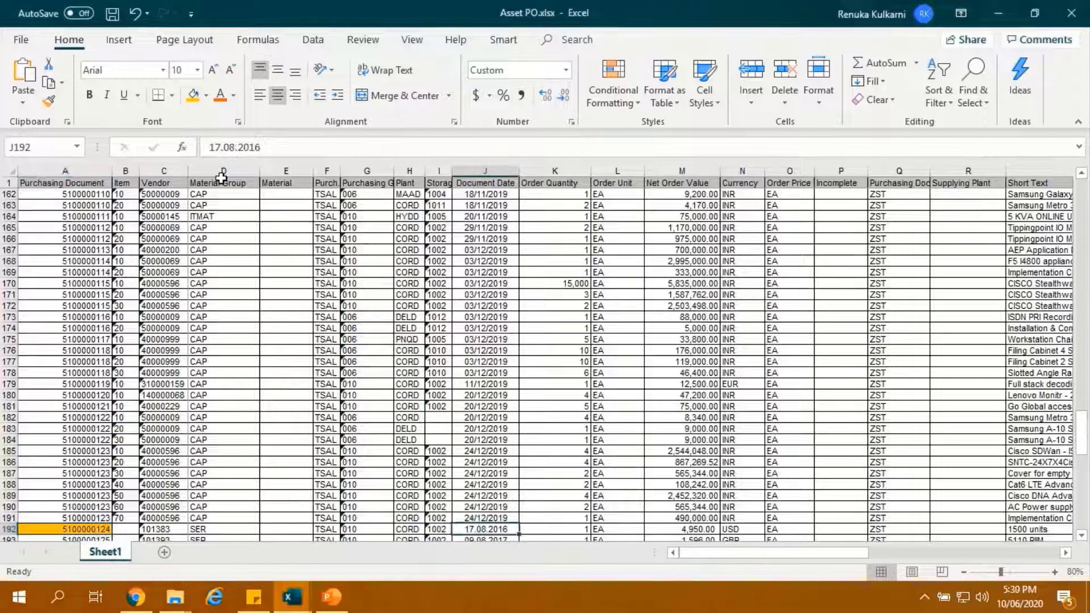
left_click(193, 96)
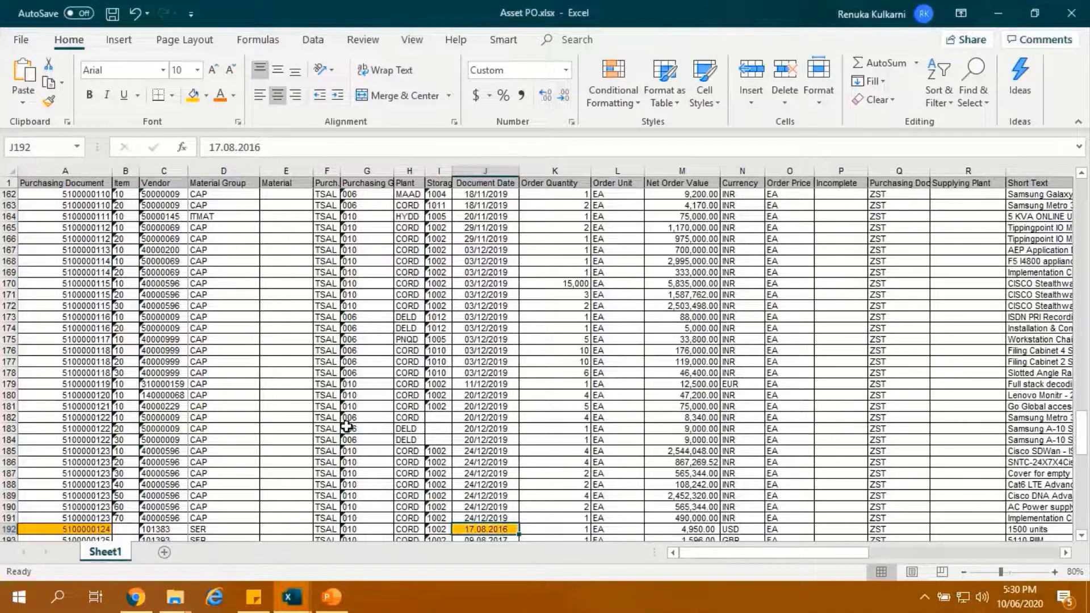
scroll(347, 427, "down", 3)
key("alt+Tab")
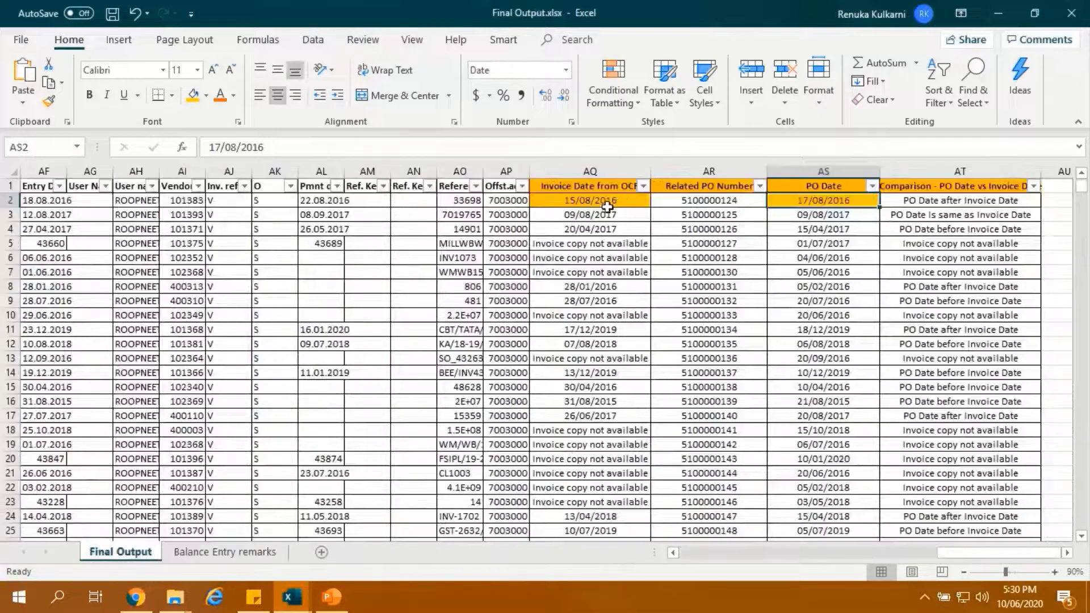
Step: Compare the row 2 invoice date with the PO date and fill the comparison result in AT2 with orange
left_click(606, 208)
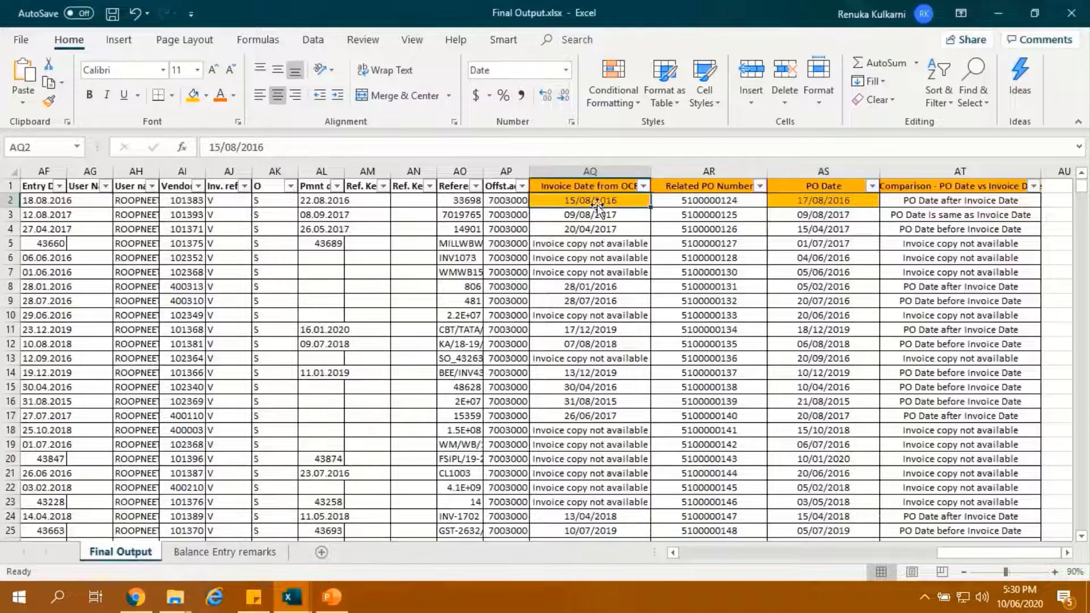
left_click(934, 203)
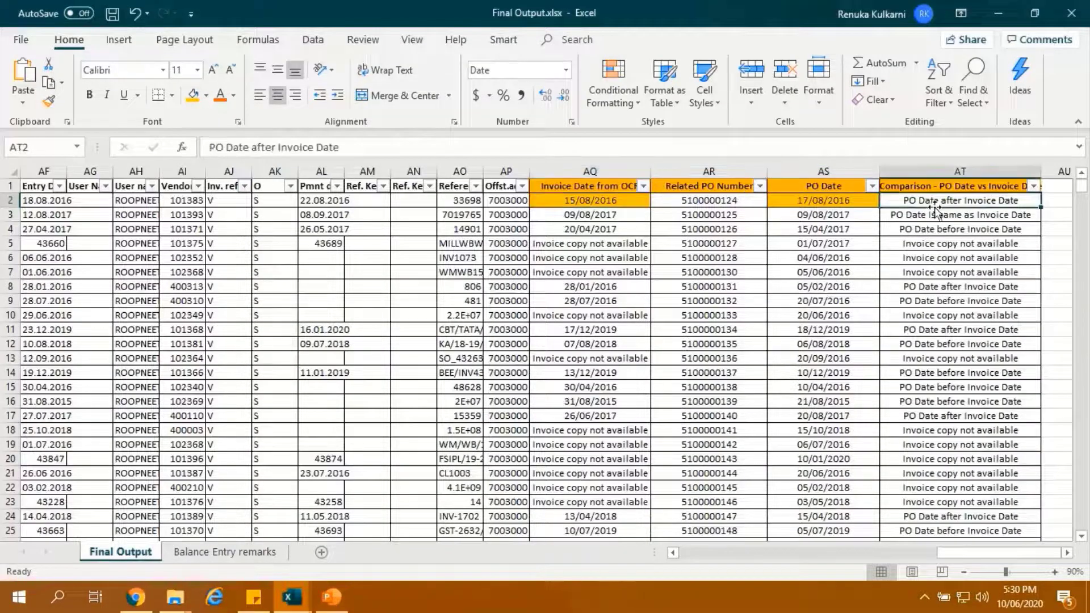
left_click(193, 94)
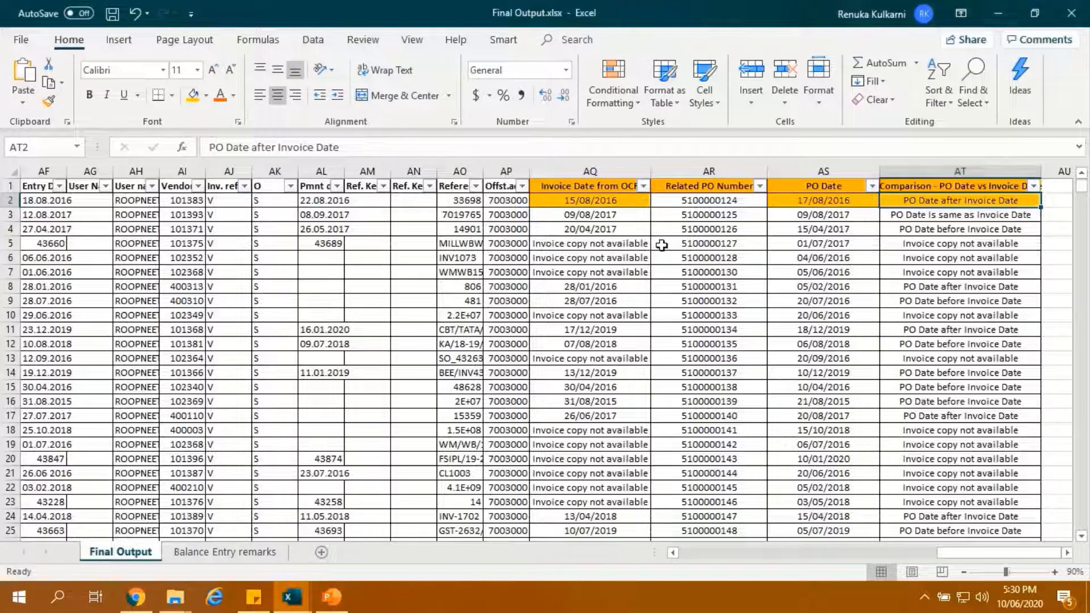
Step: Look up the reference from AO3 of Final Output.xlsx in Invoice.xls and fill the matching invoice number B12 and date C12 with orange
left_click(460, 214)
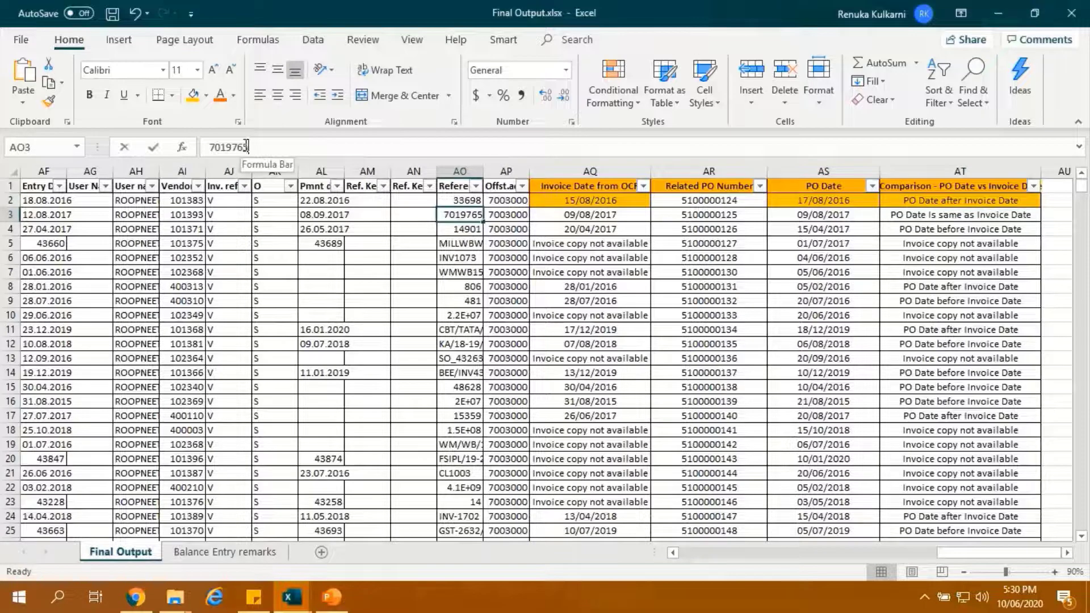
left_click_drag(250, 146, 210, 147)
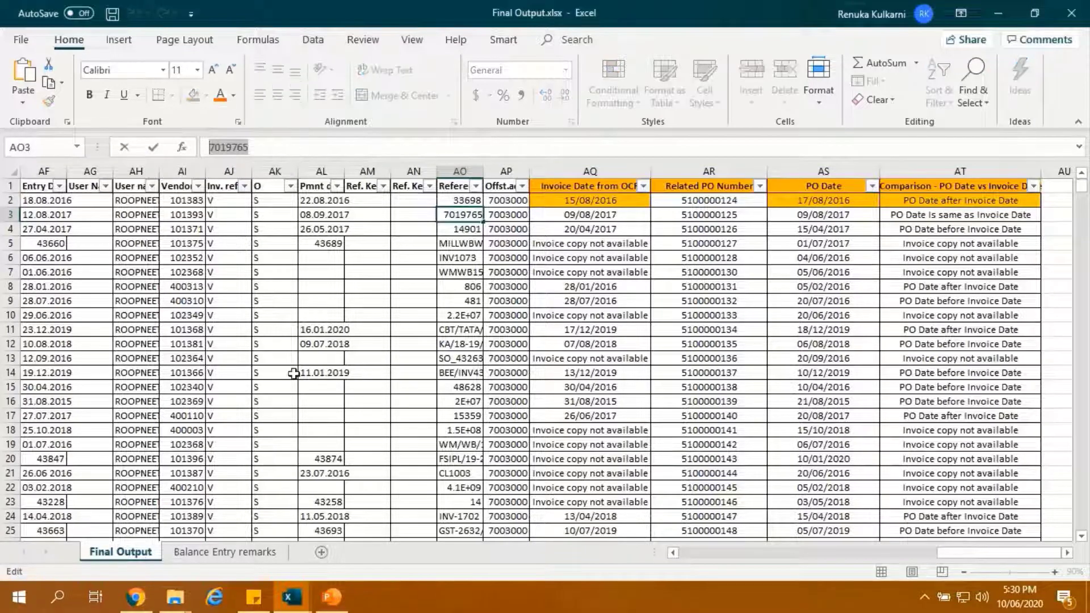
left_click(297, 599)
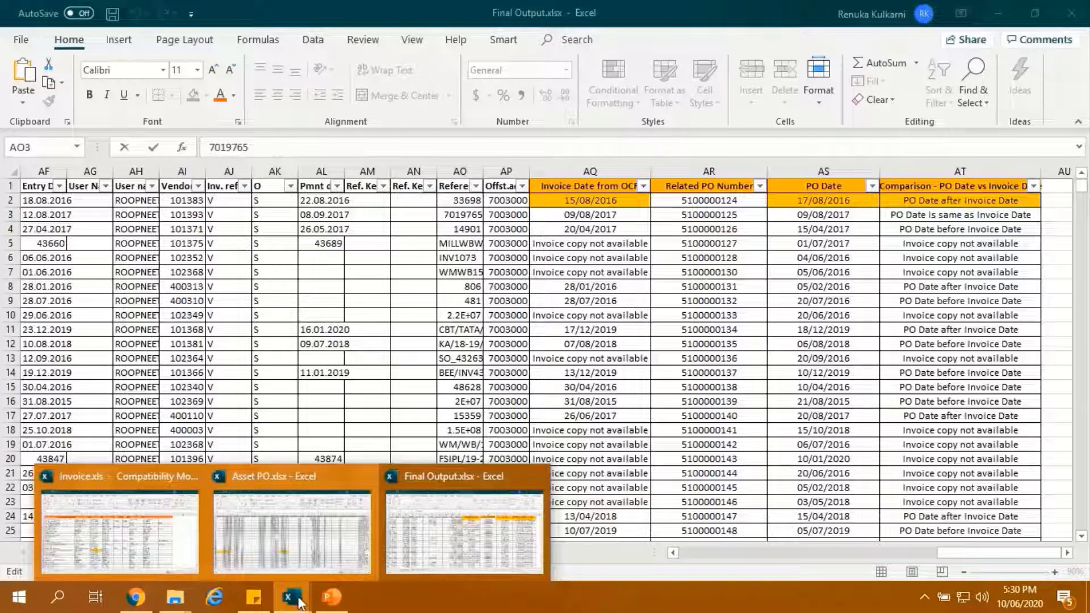
left_click(86, 519)
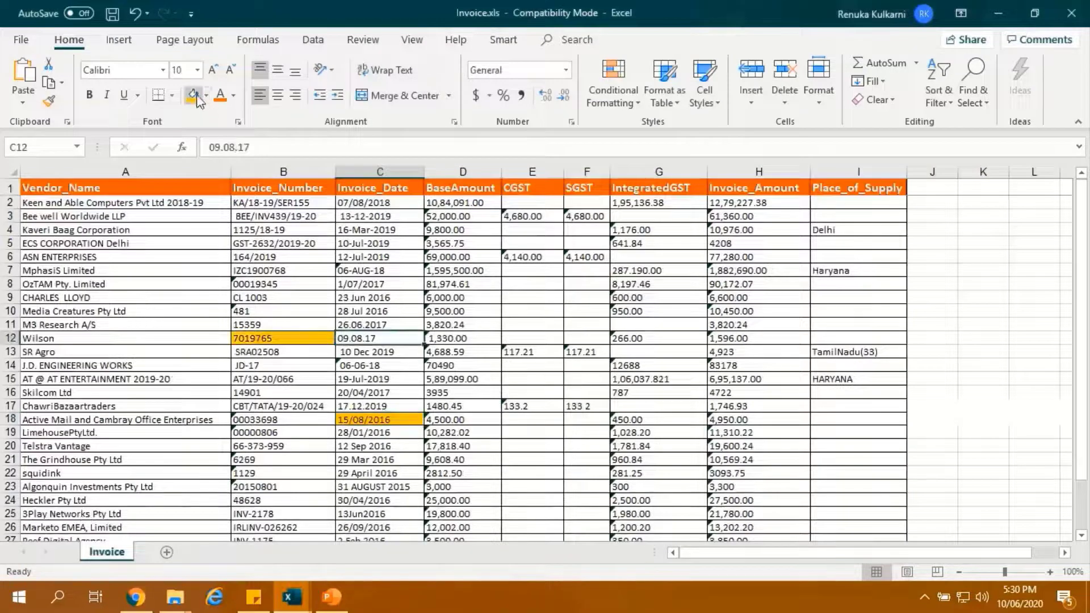
left_click(192, 95)
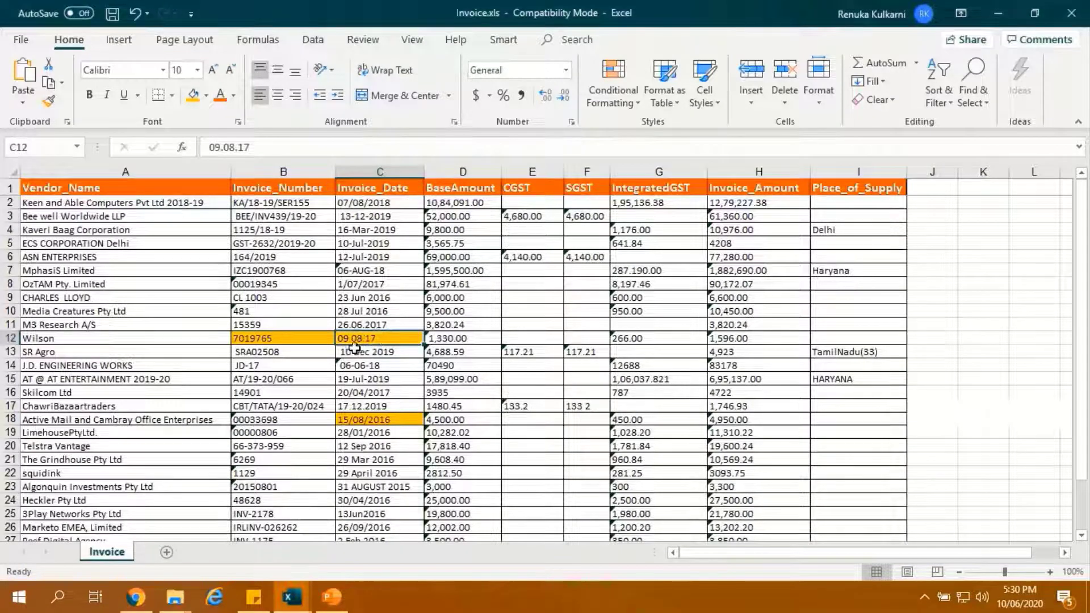
Step: Fill the OCR invoice date in AQ3 of Final Output.xlsx with orange
left_click(292, 599)
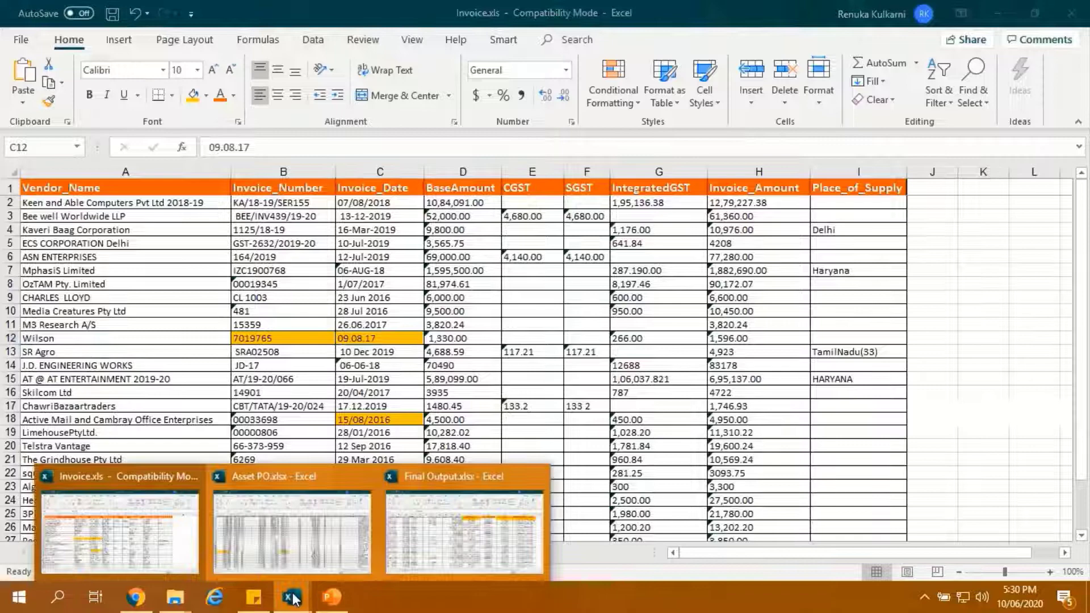
left_click(420, 515)
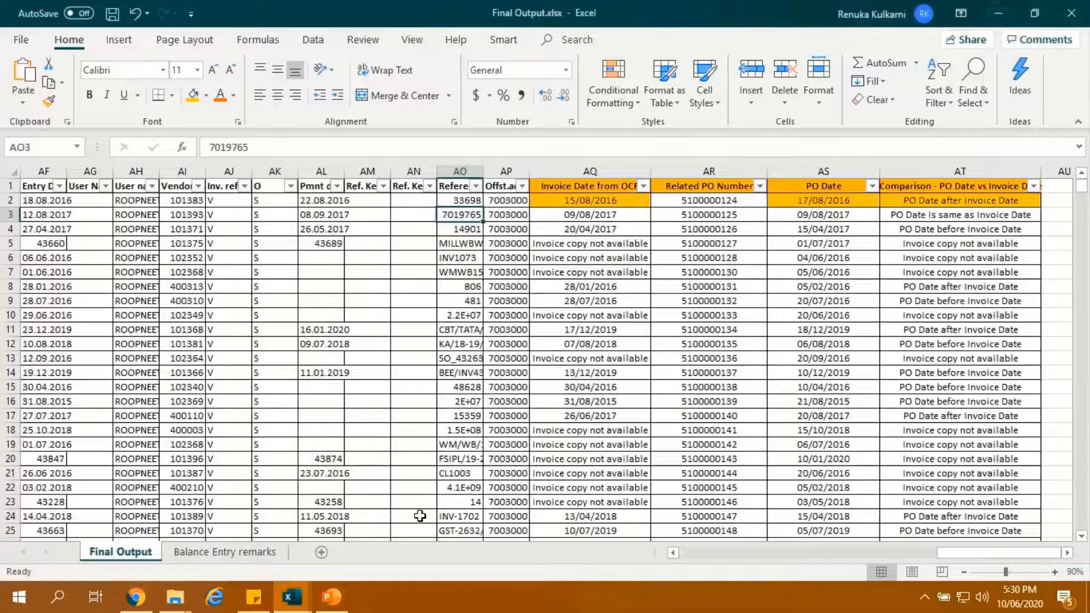
left_click(550, 220)
key("F4")
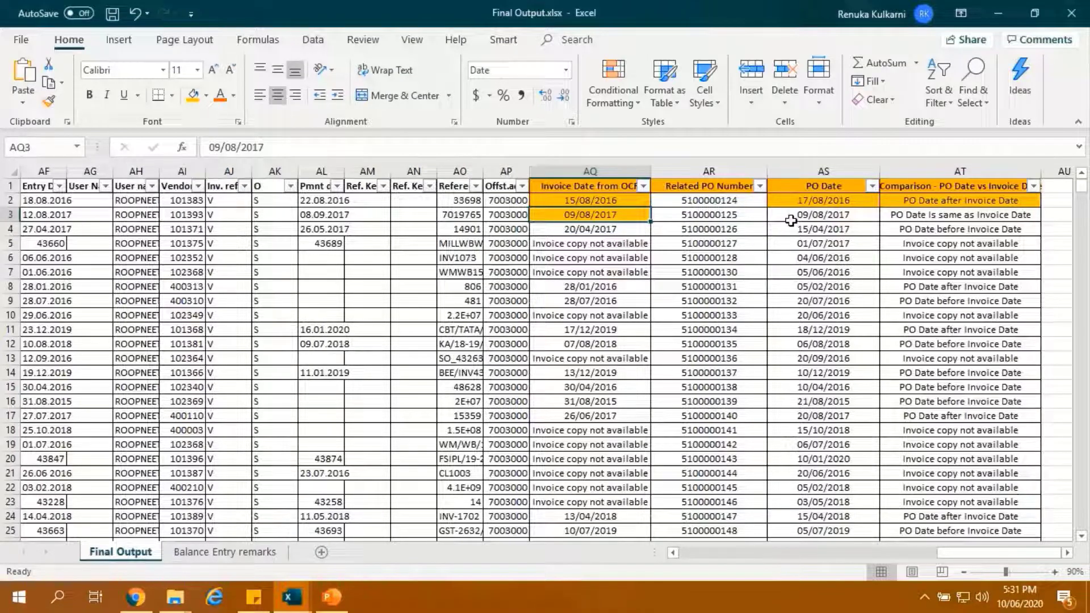
Step: Copy the related PO number from AR3 and fill the matching purchasing document A193 and document date J193 of Asset PO.xlsx with orange
left_click(710, 220)
left_click_drag(271, 146, 210, 147)
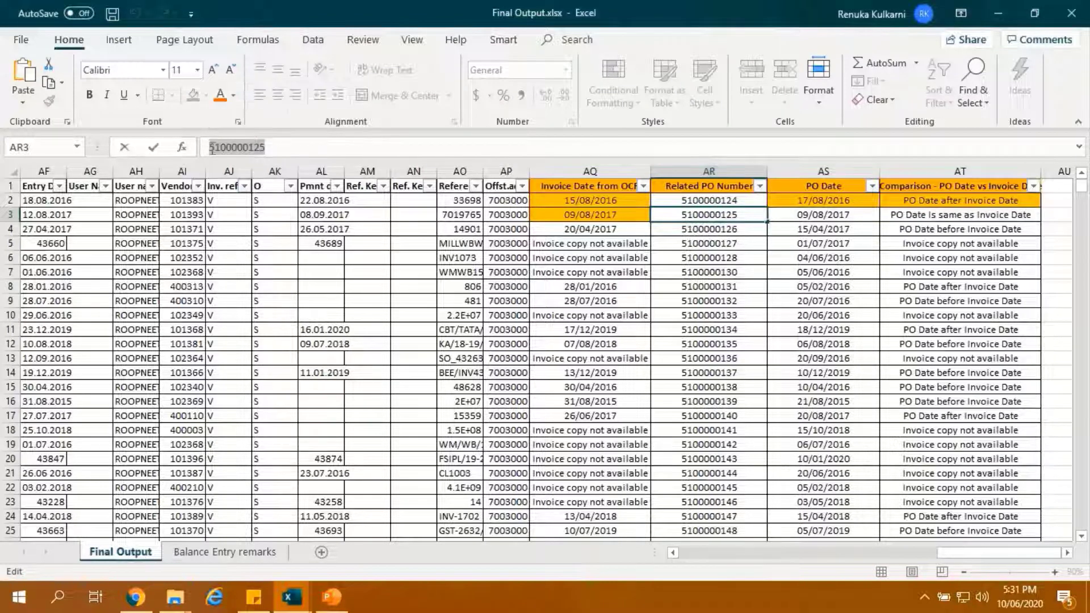
left_click(291, 597)
left_click(193, 96)
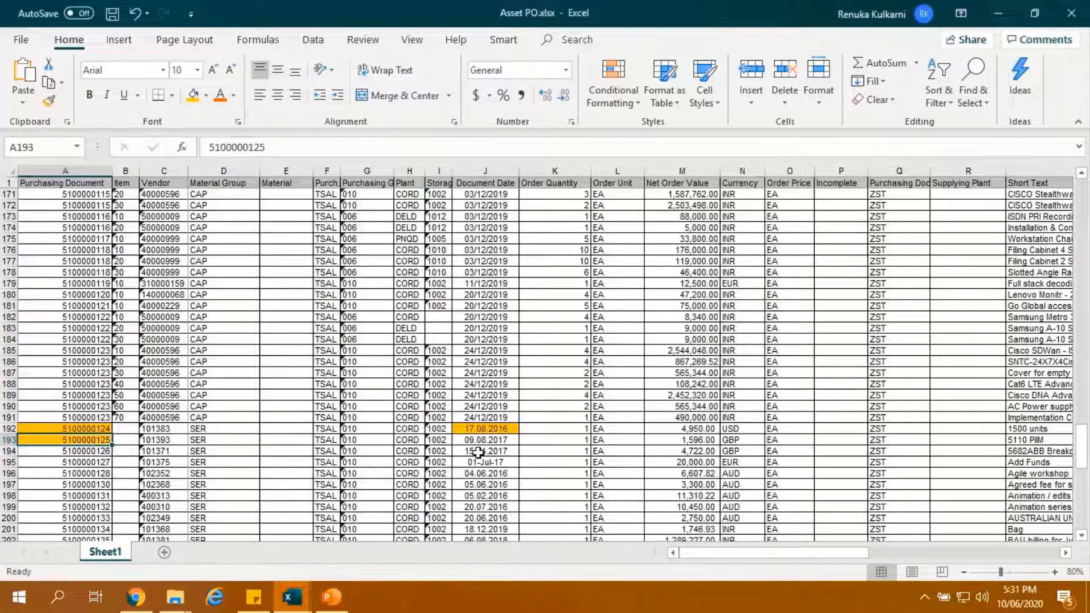
left_click(485, 440)
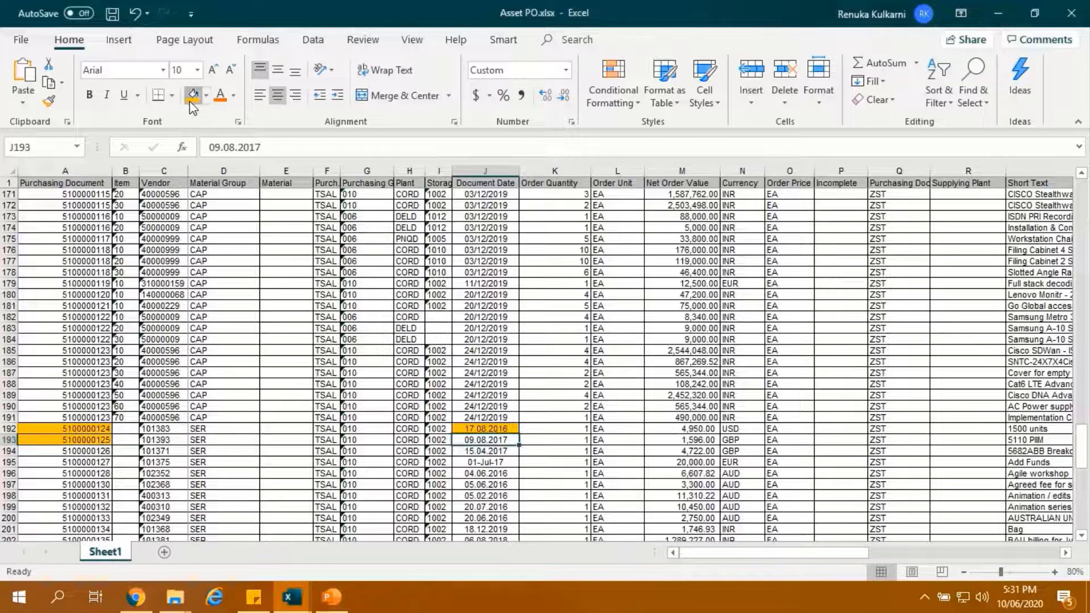
Step: Fill the PO date in AS3 and the comparison result in AT3 of Final Output.xlsx with orange
key("alt+Tab")
left_click(785, 214)
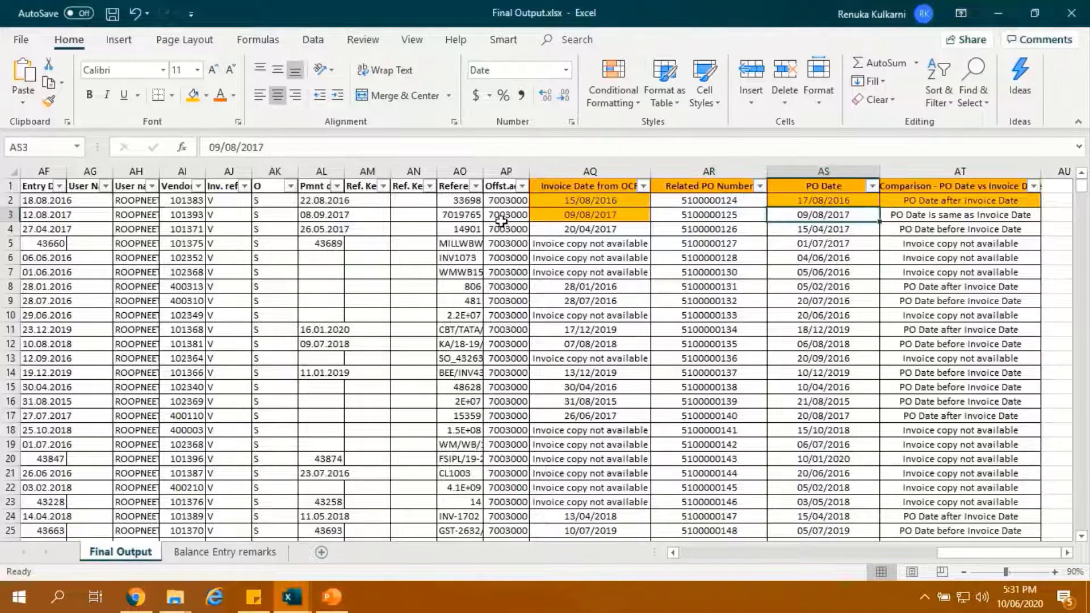
left_click(193, 96)
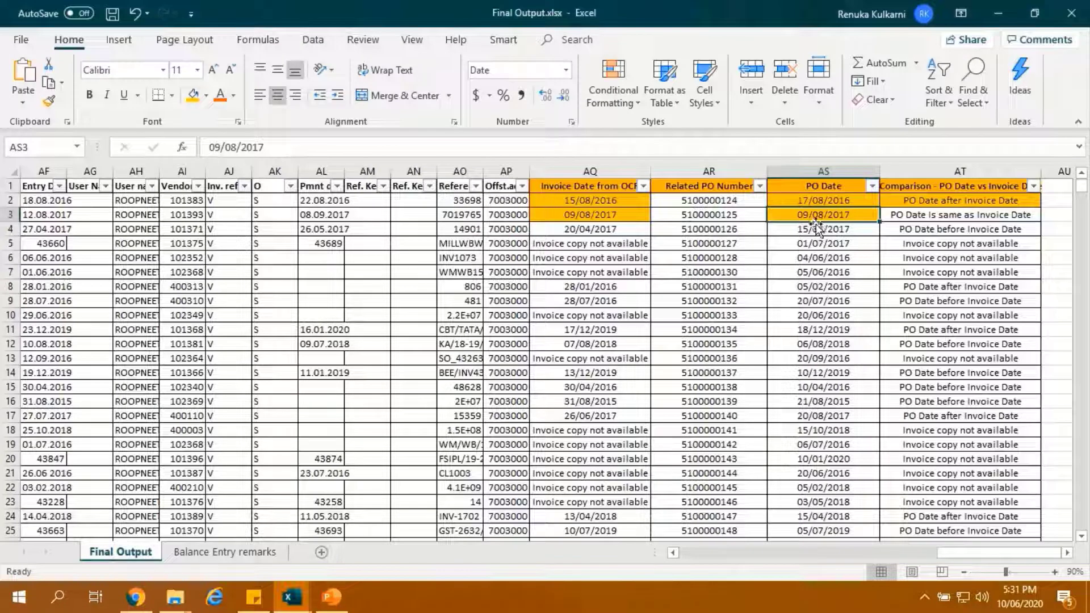
left_click(925, 214)
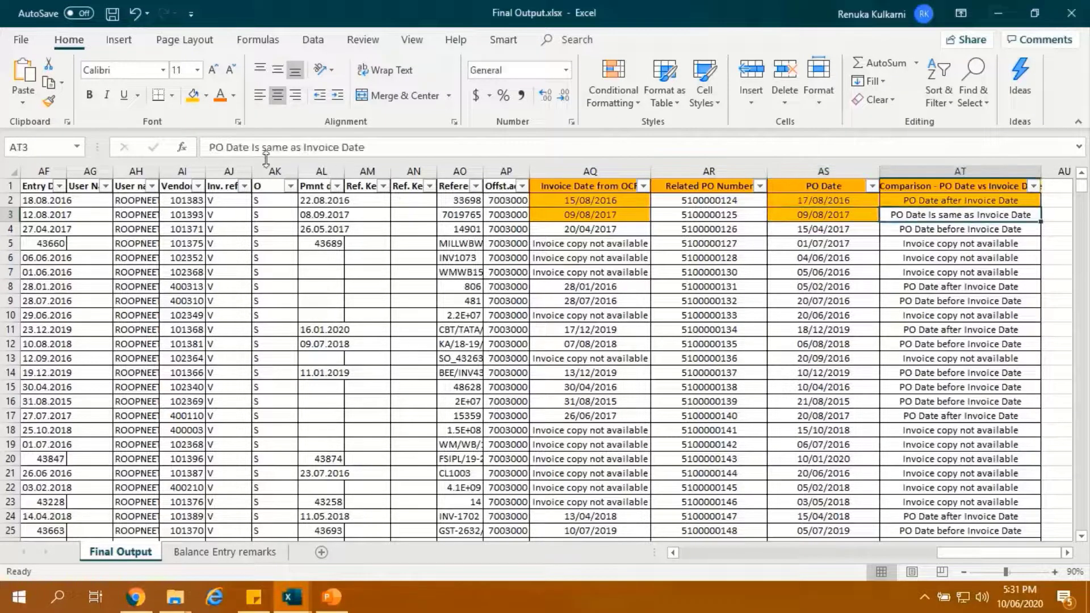
left_click(193, 95)
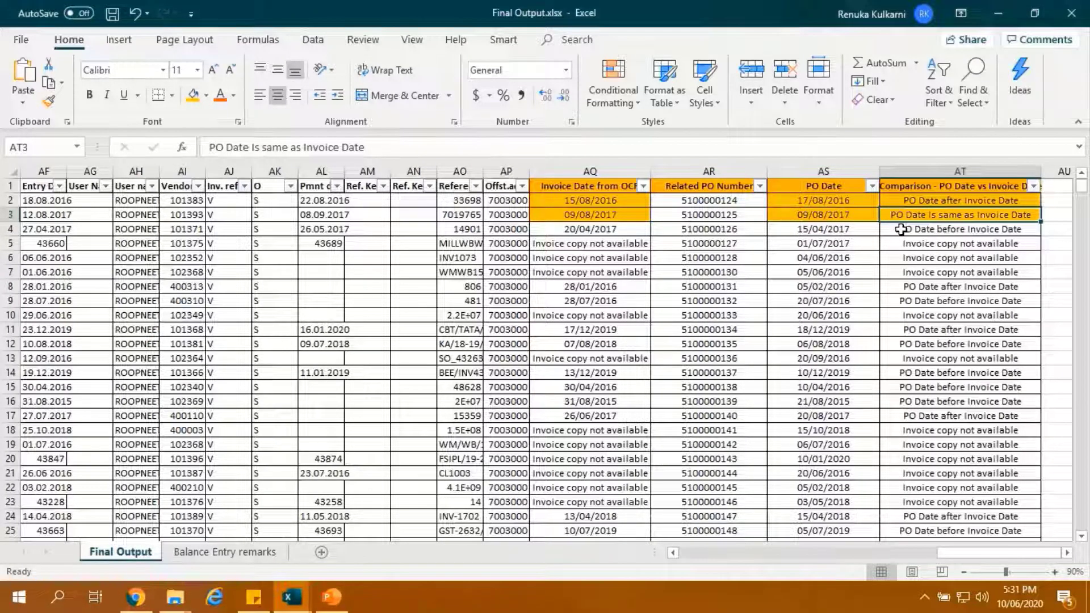
Step: Look up the AO4 reference in Invoice.xls and fill its invoice number B16, date C16 and the OCR date AQ4 of Final Output.xlsx with orange
left_click(460, 229)
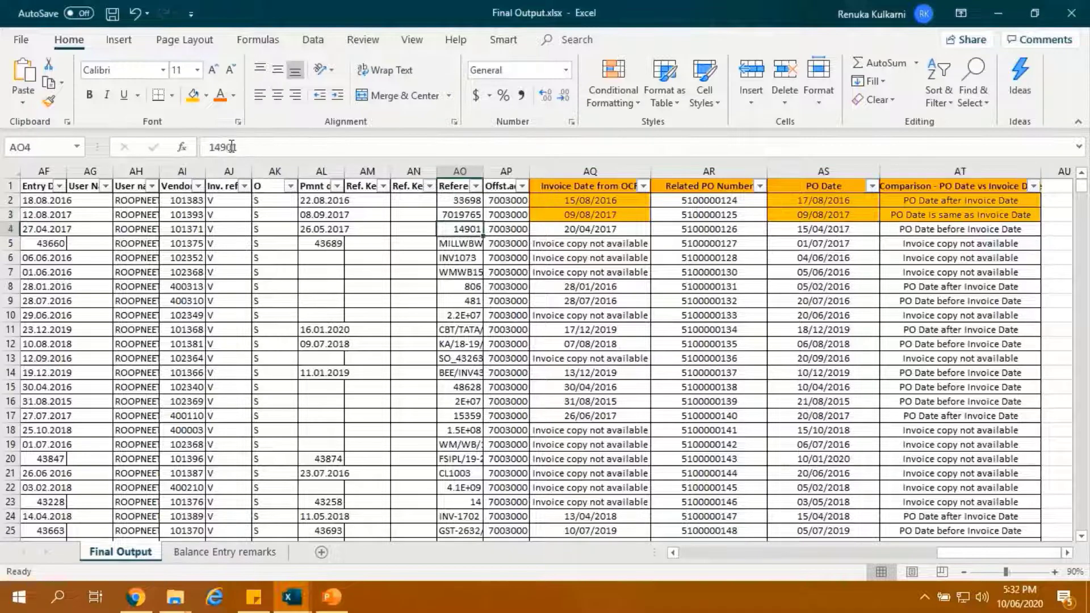
left_click_drag(236, 147, 210, 148)
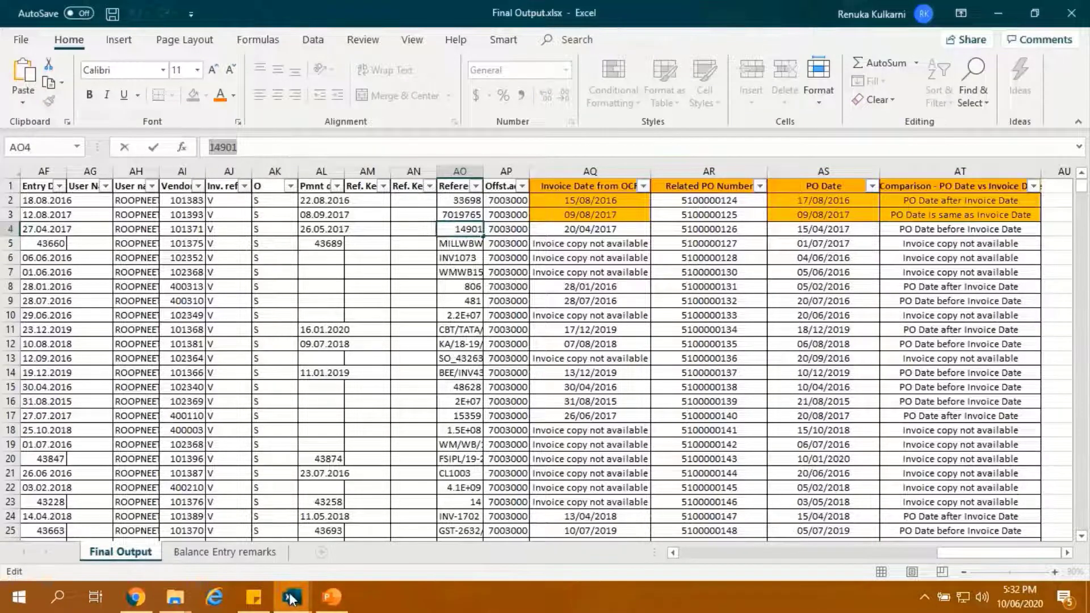
mouse_move(291, 599)
left_click(122, 523)
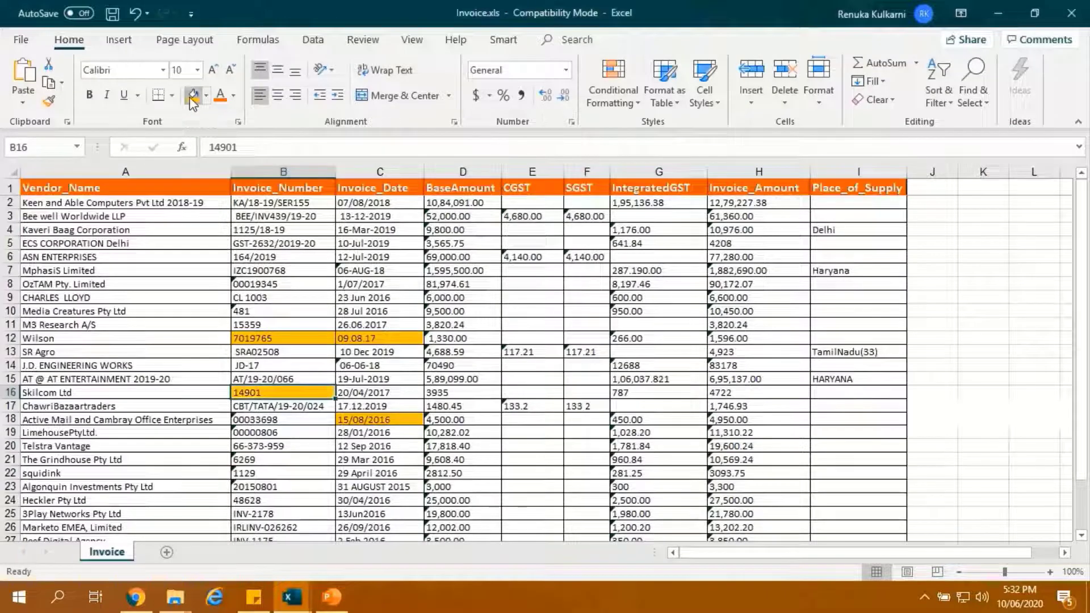
left_click(372, 392)
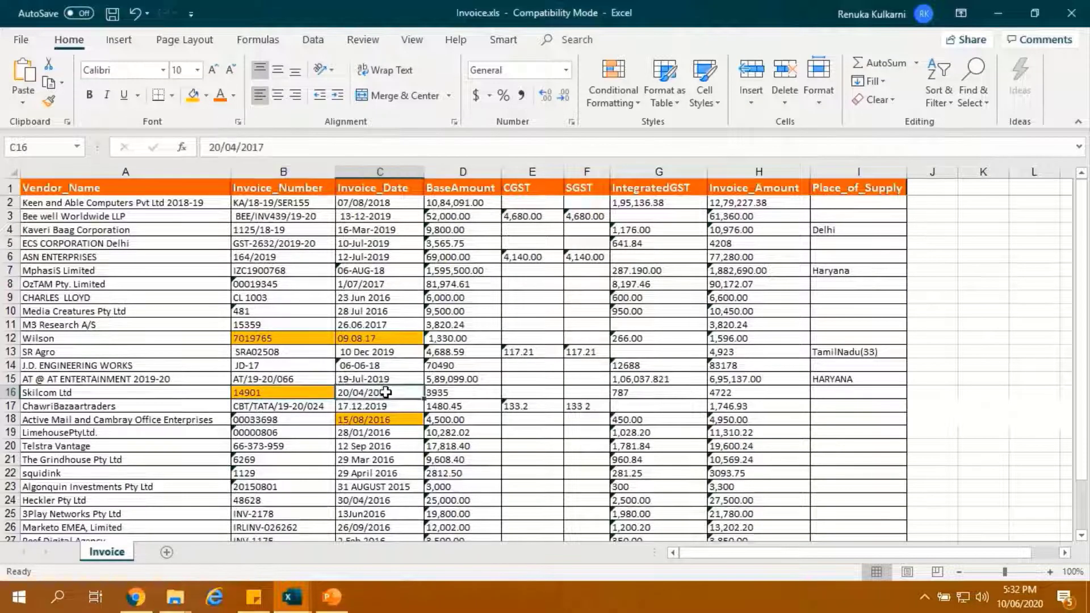
left_click(193, 95)
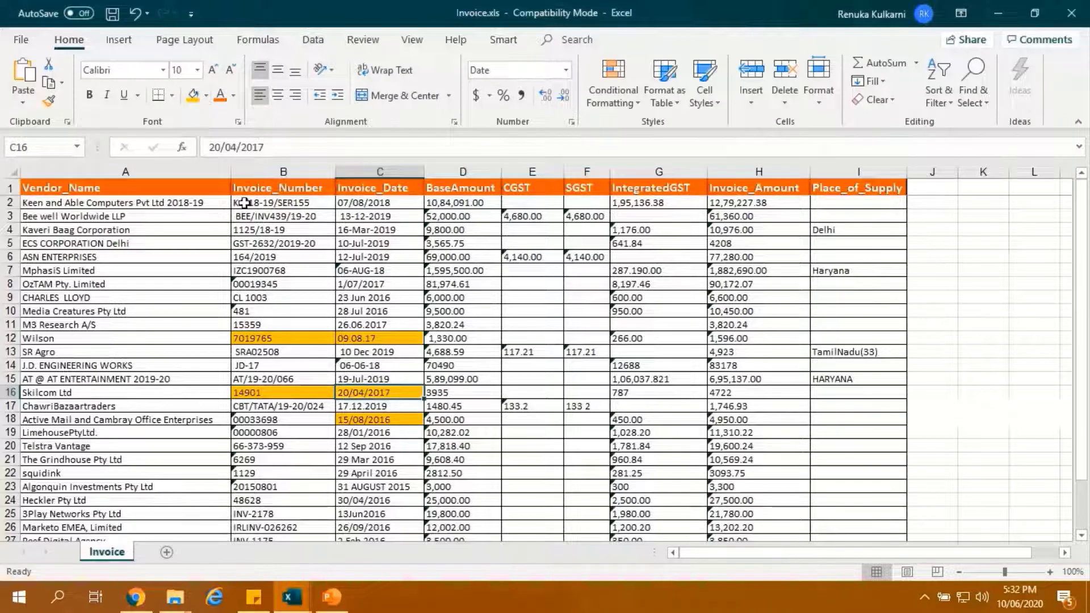
left_click(303, 592)
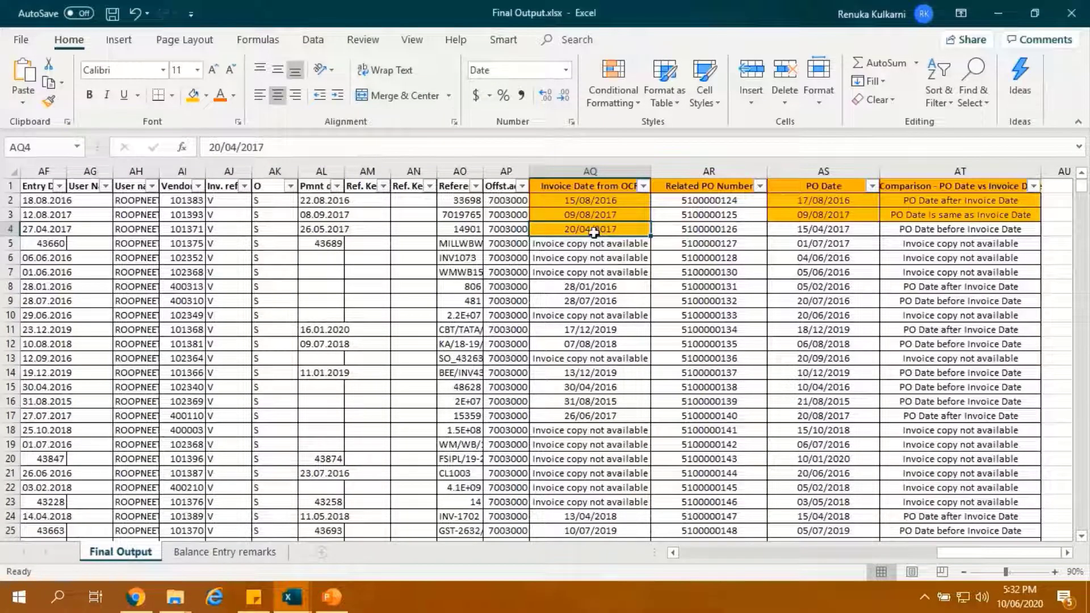
Step: Copy the related PO number from AR4 and fill the matching purchasing document A194 and document date J194 of Asset PO.xlsx with orange
left_click(718, 228)
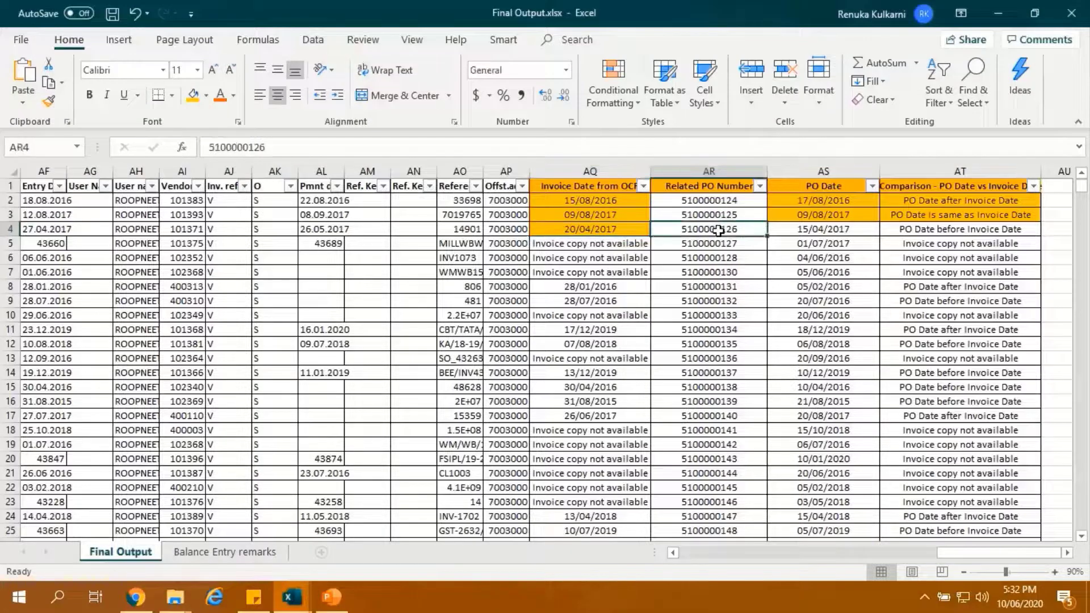
left_click_drag(270, 149, 214, 150)
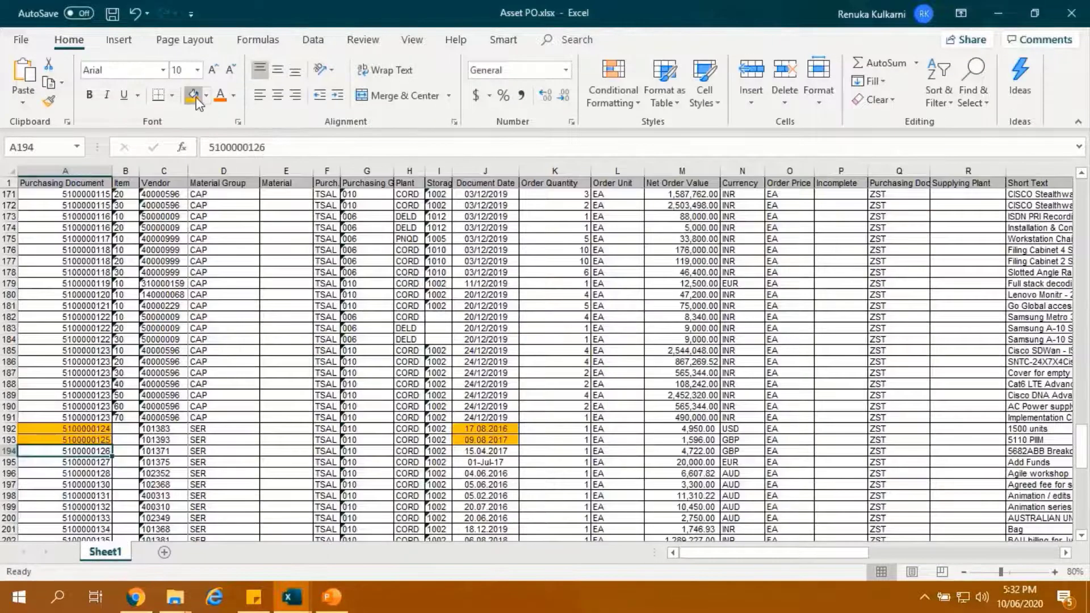
left_click(193, 97)
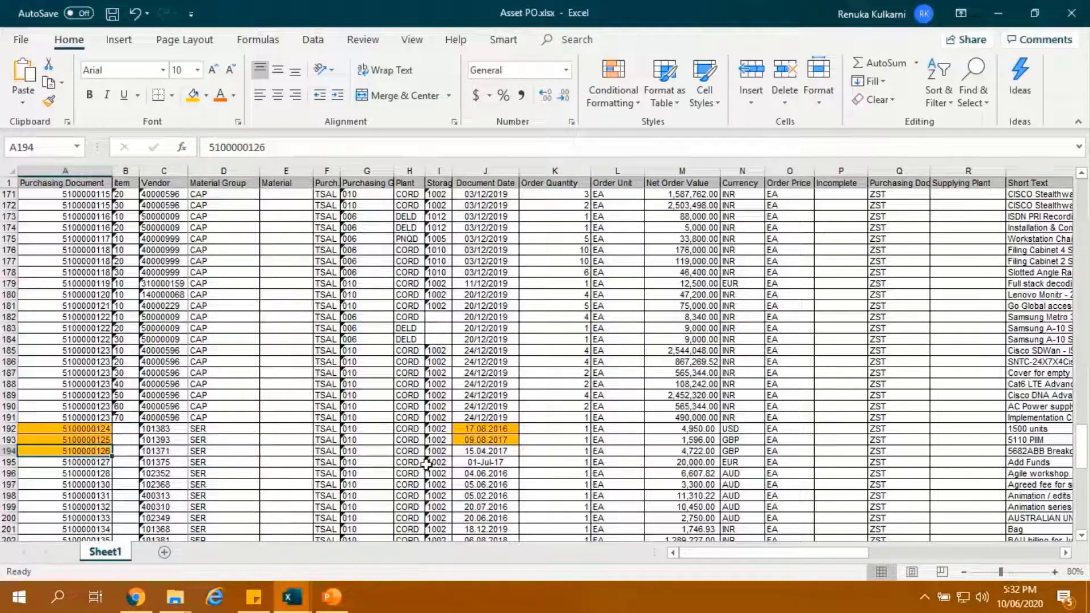
left_click(476, 454)
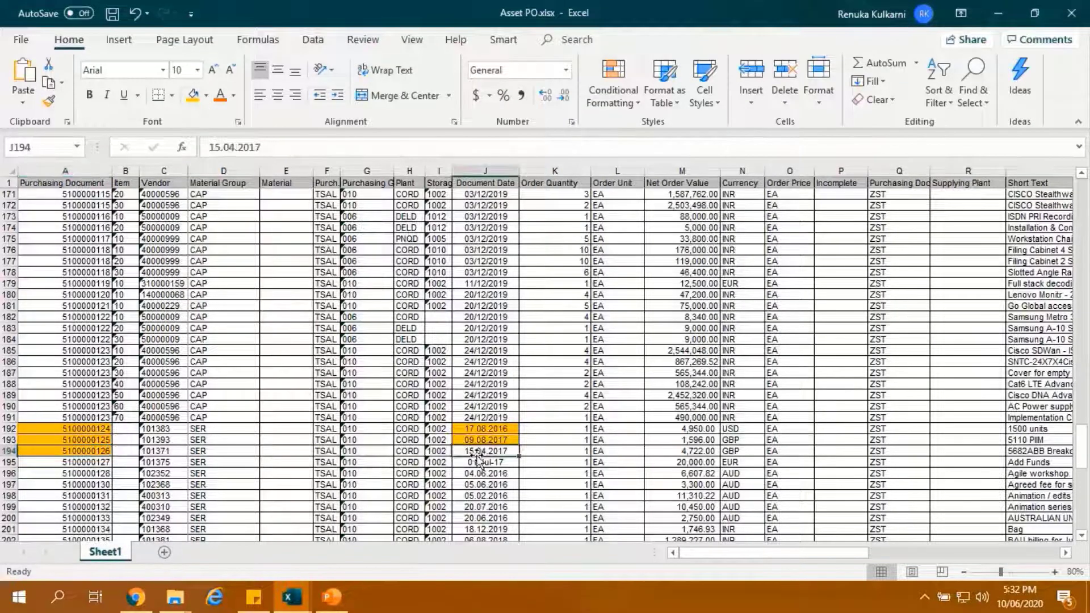
left_click(193, 97)
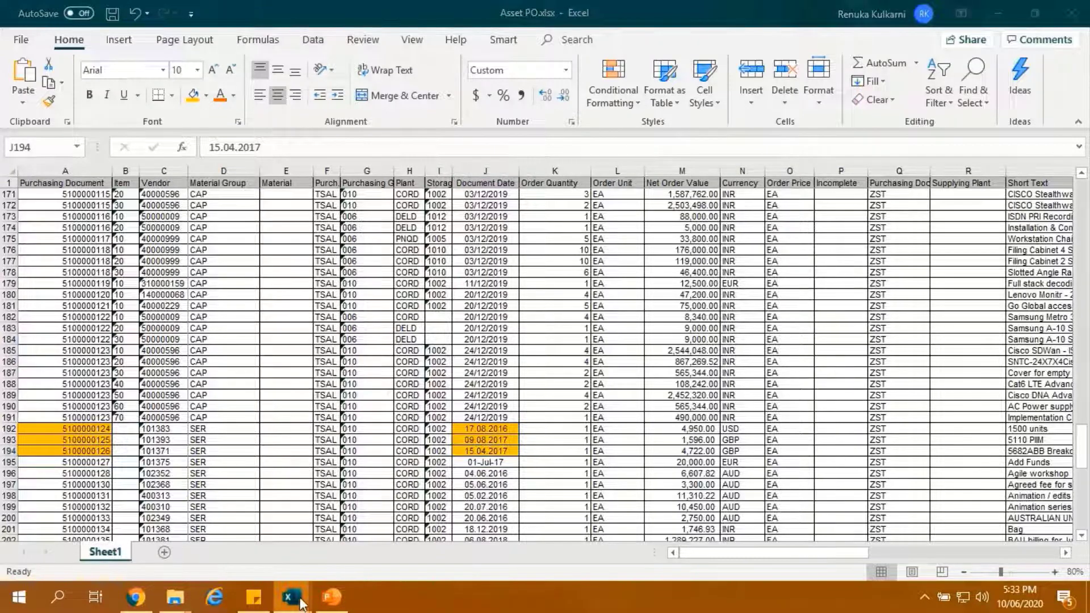
Step: Fill the PO date in AS4 and the comparison result in AT4 of Final Output.xlsx with orange
mouse_move(289, 596)
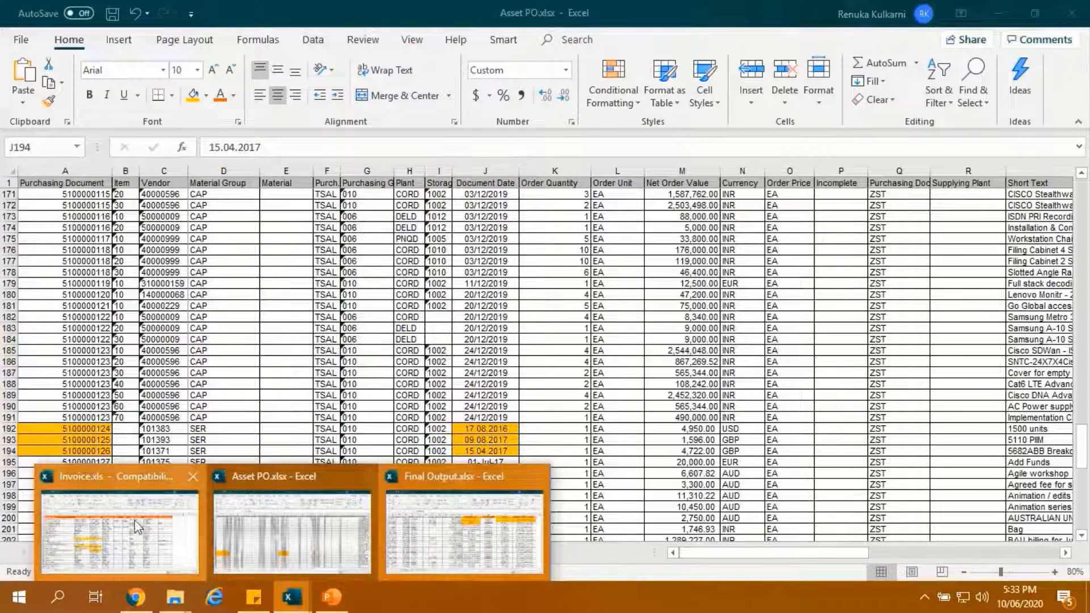
left_click(415, 535)
left_click(809, 230)
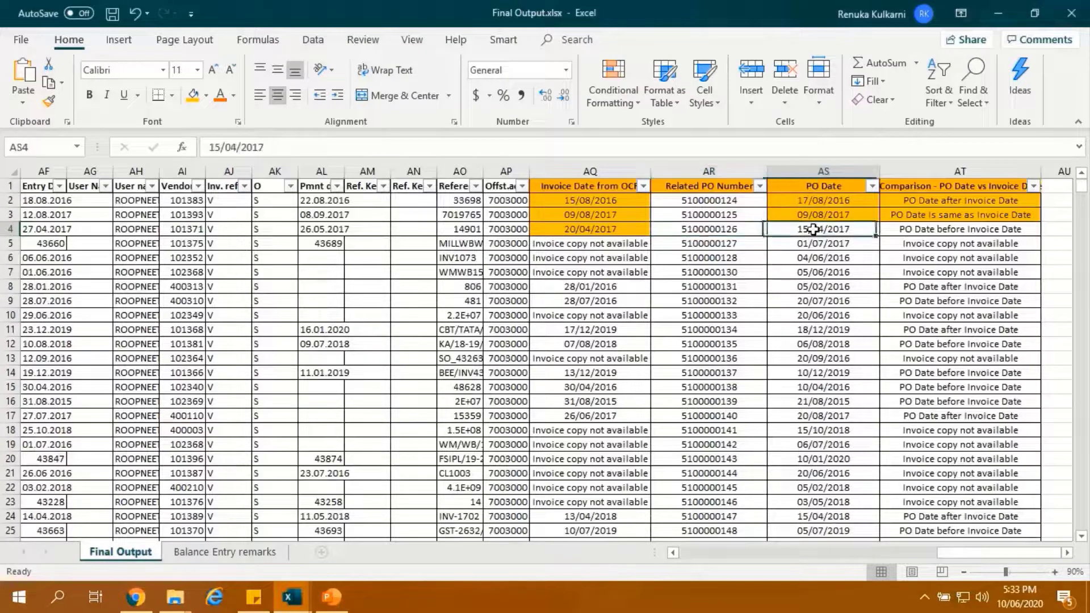
left_click(193, 96)
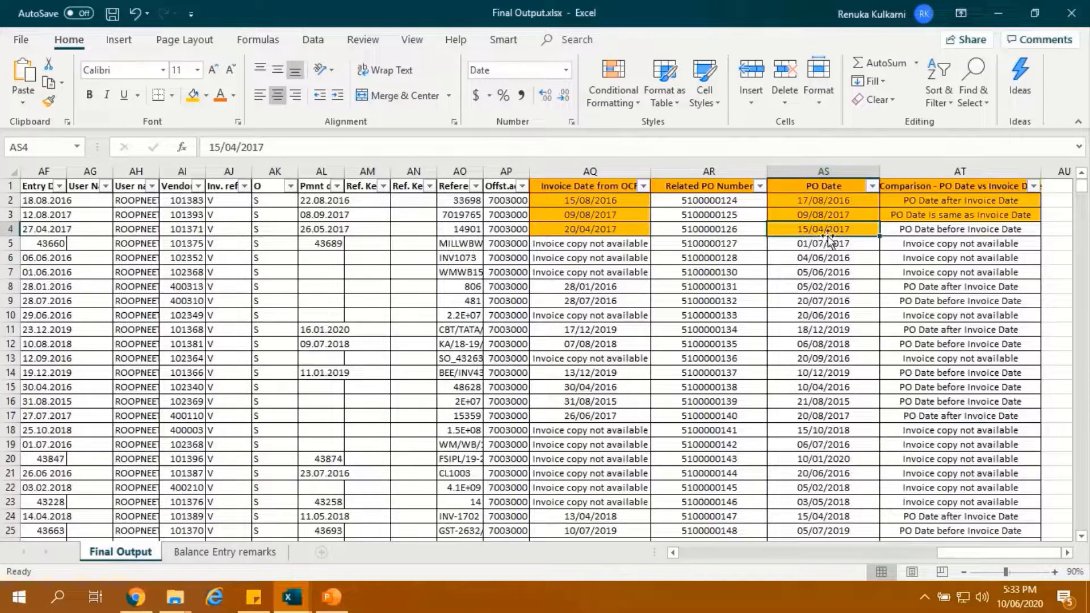
left_click(932, 231)
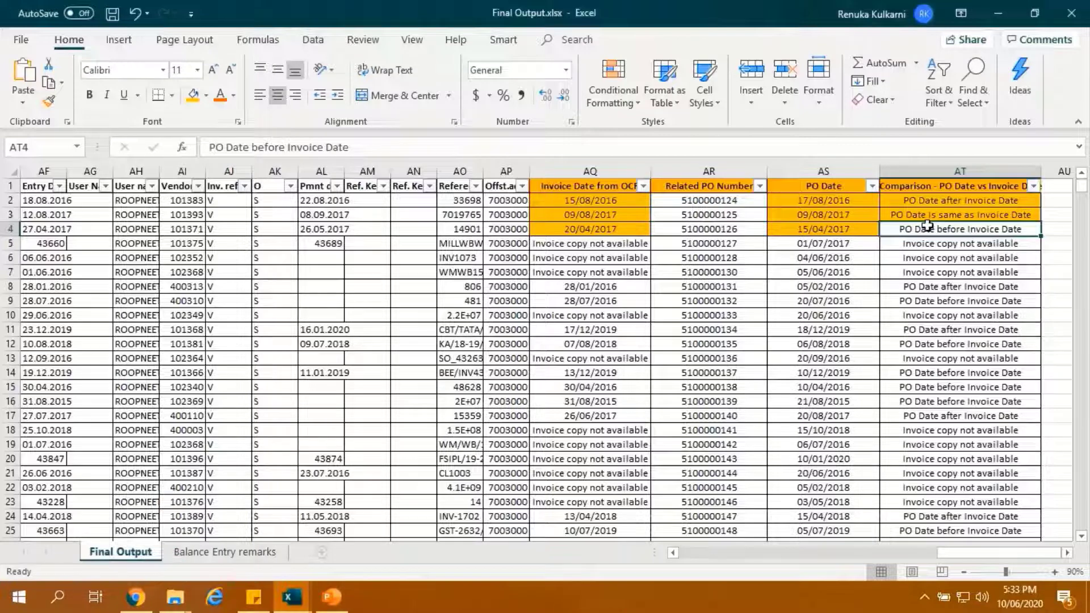
left_click(191, 98)
Step: Widen the Reference column of Final Output.xlsx and search Invoice.xls for the reference in AO5
left_click(460, 244)
left_click_drag(484, 171, 509, 171)
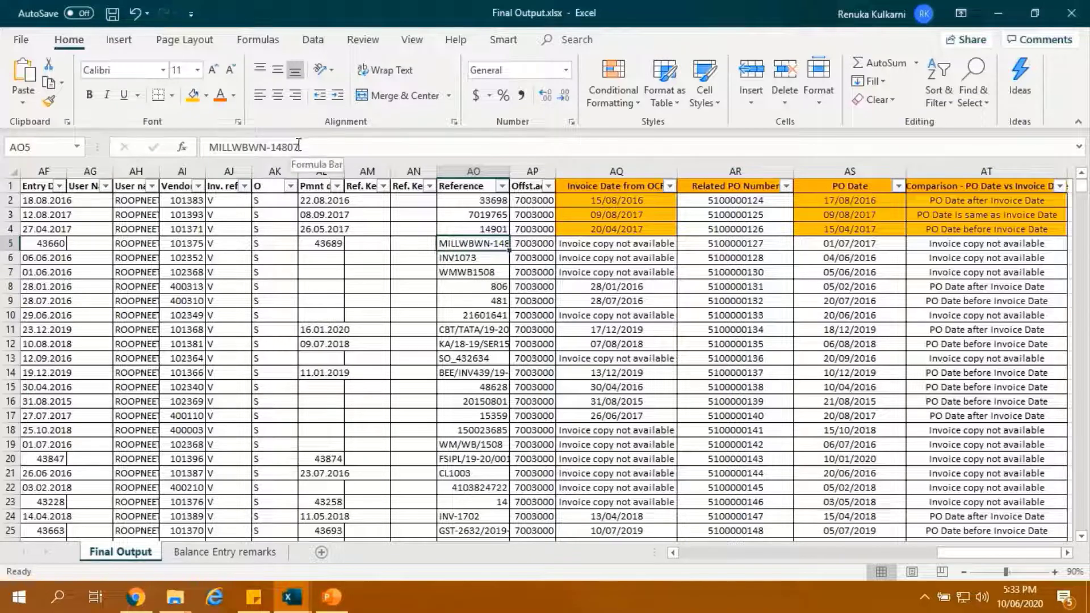
left_click_drag(299, 148, 213, 148)
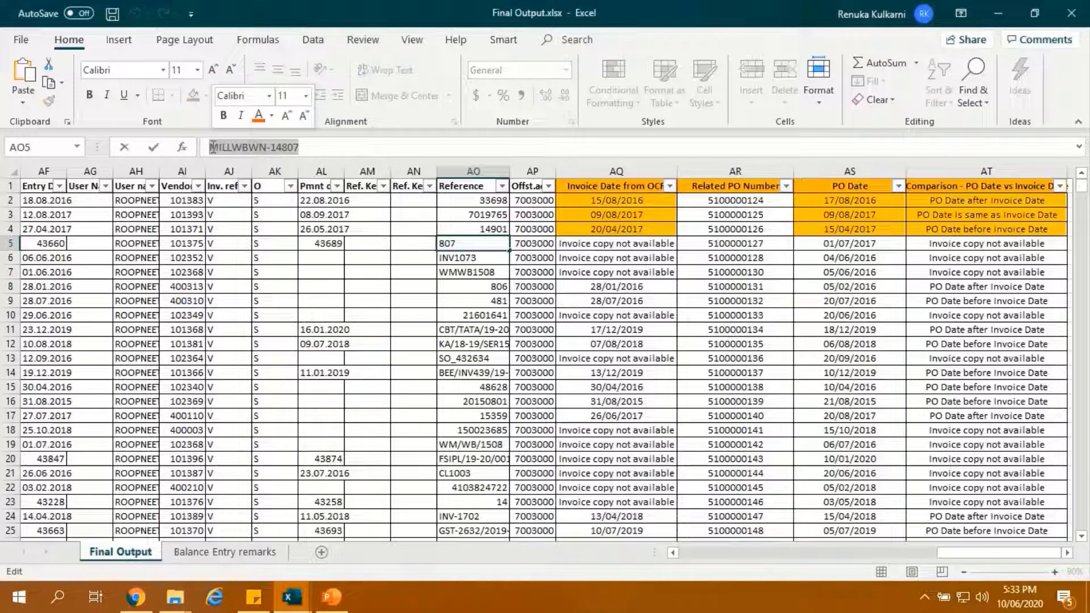
left_click(297, 597)
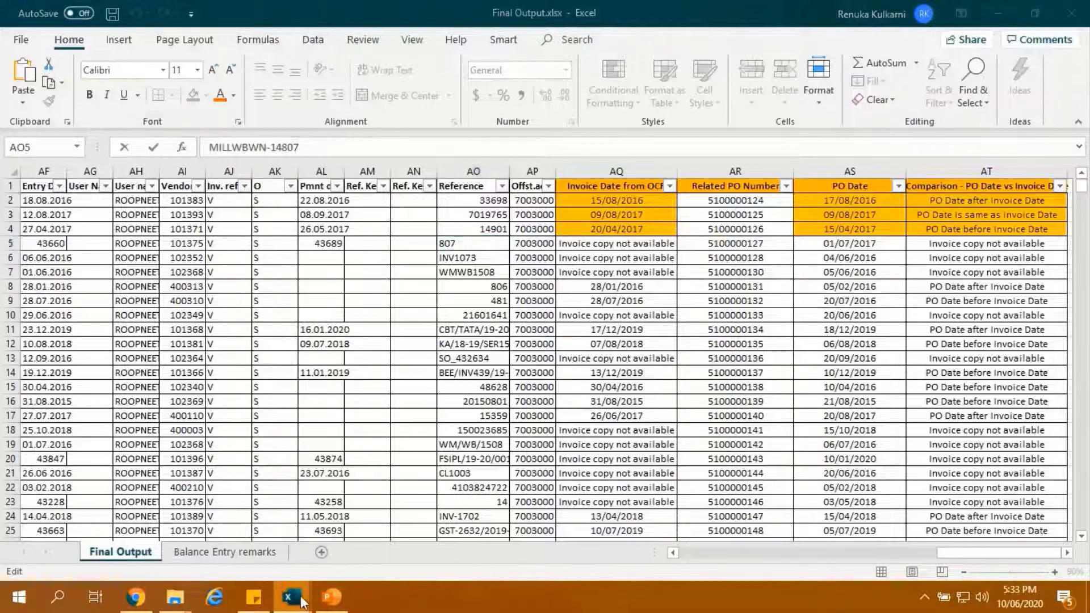
left_click(117, 505)
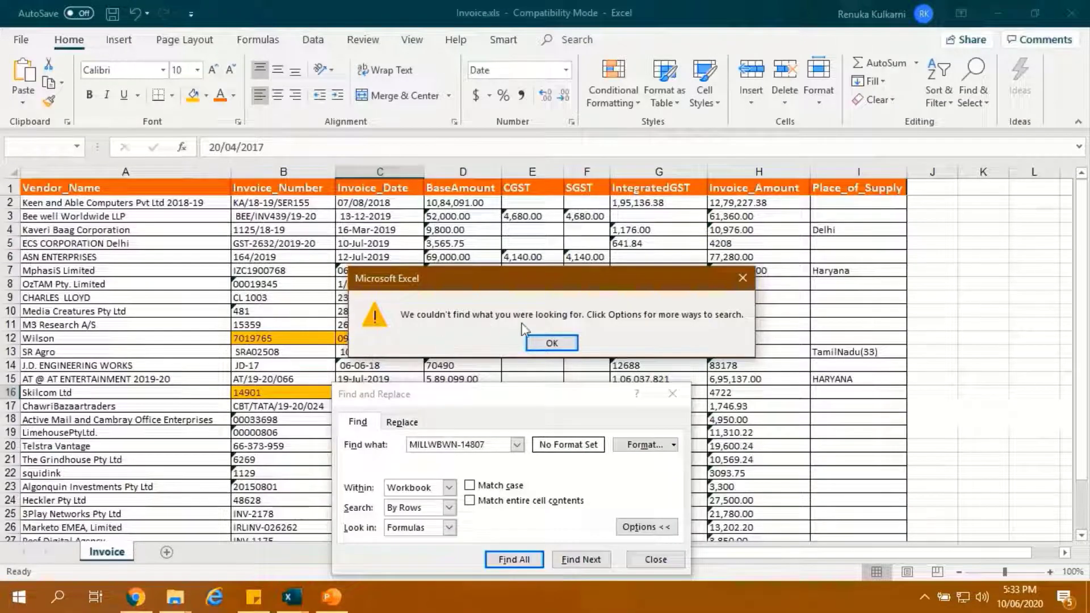
left_click(552, 344)
left_click(290, 596)
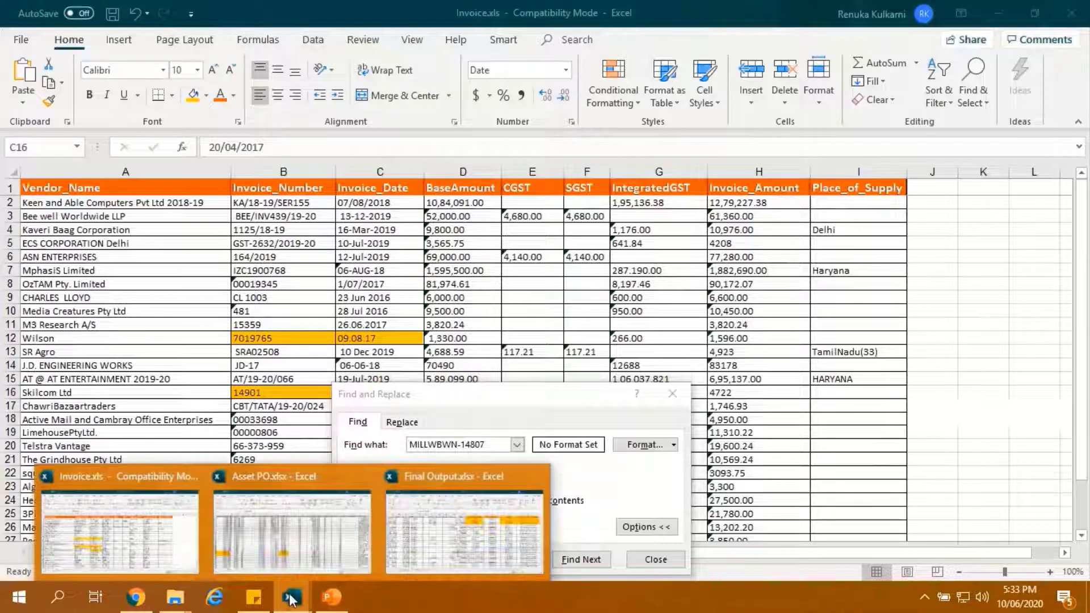
left_click(494, 494)
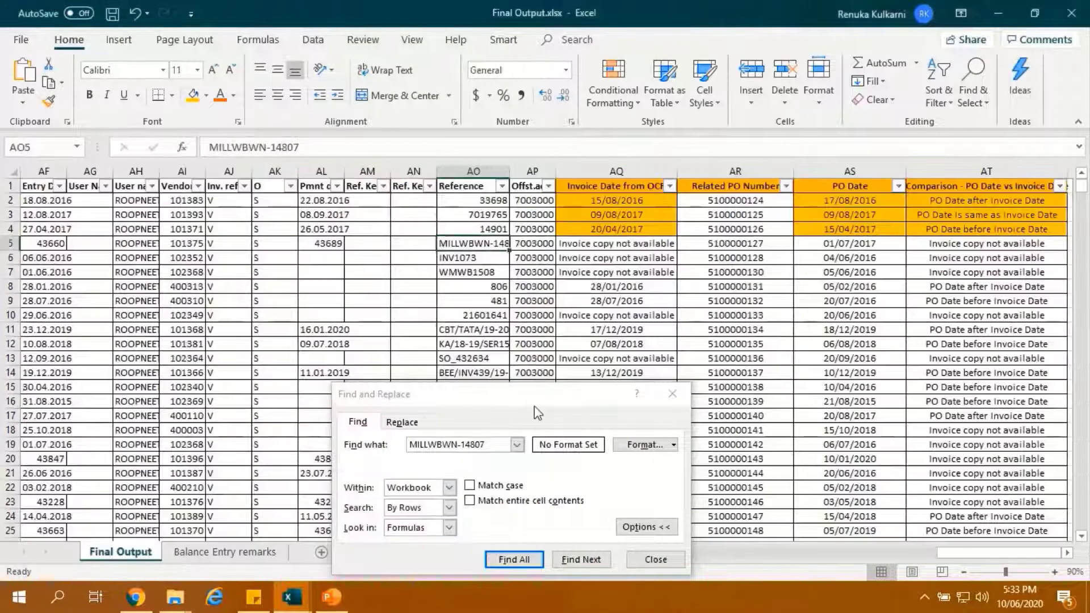
left_click(672, 393)
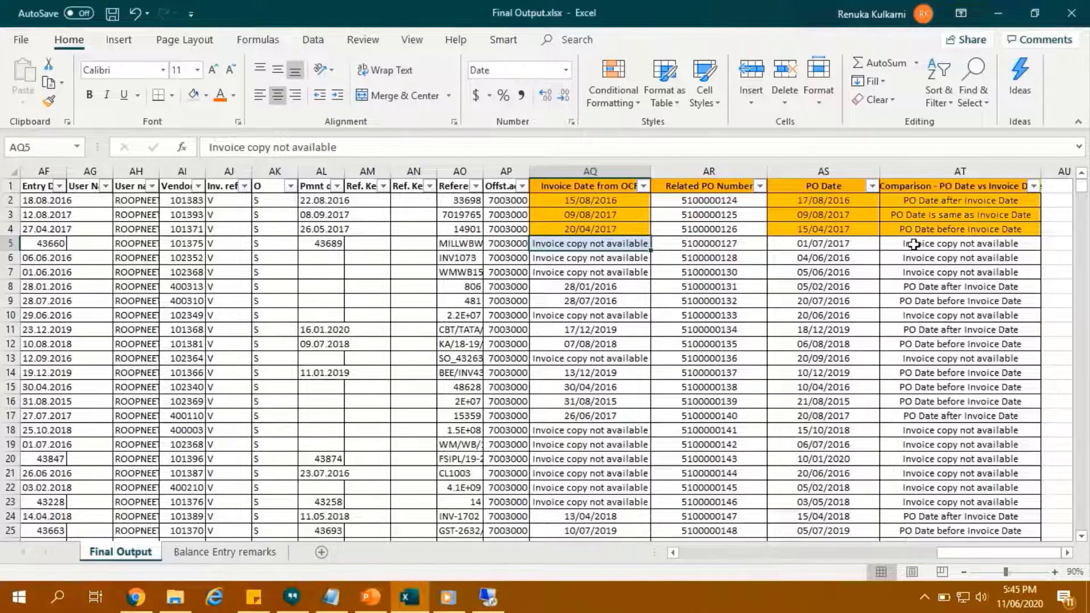
Step: Fill the comparison result in AT5 and, among the rows filtered to PO not raised, the one in AT54 with light blue
left_click(913, 245)
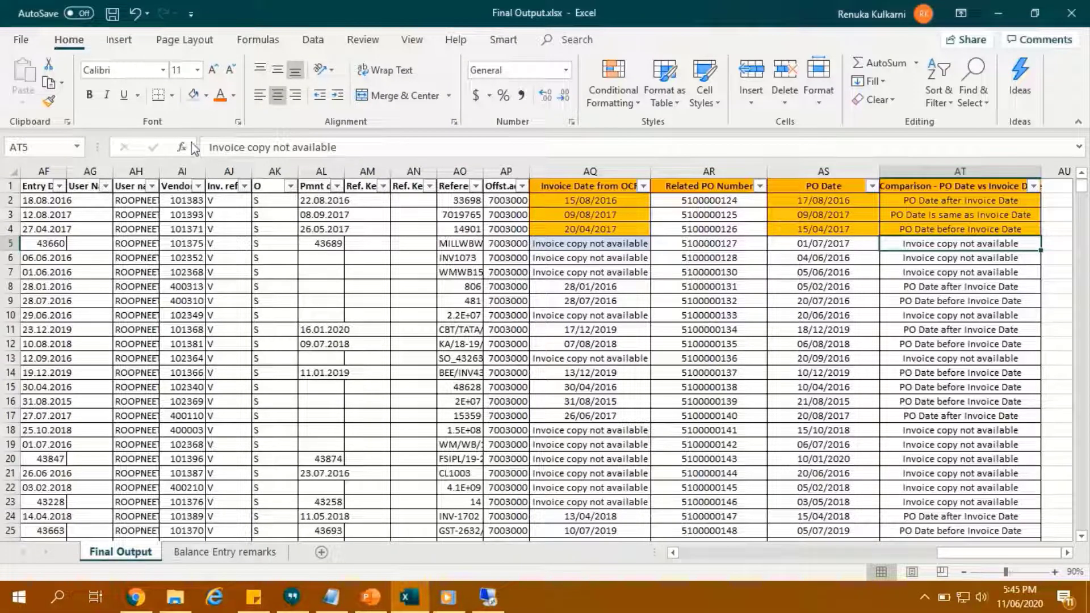
left_click(193, 95)
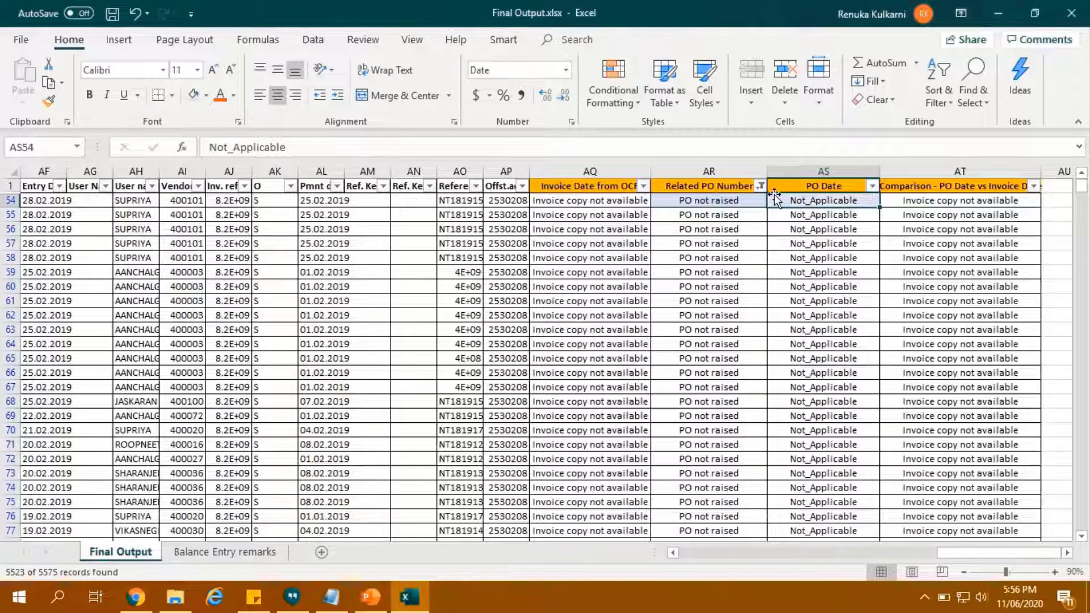
left_click(898, 205)
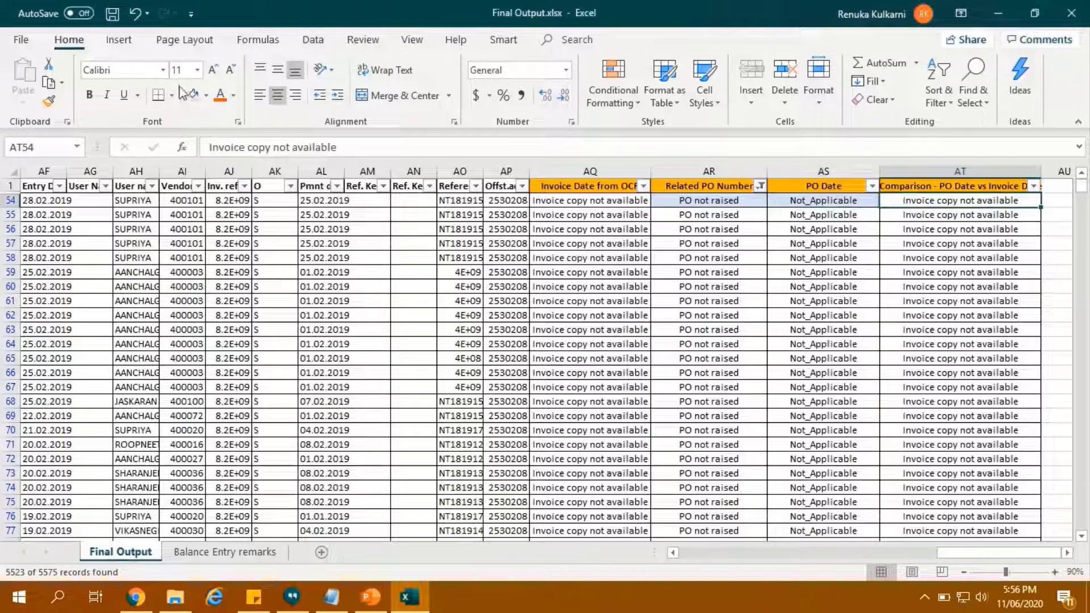